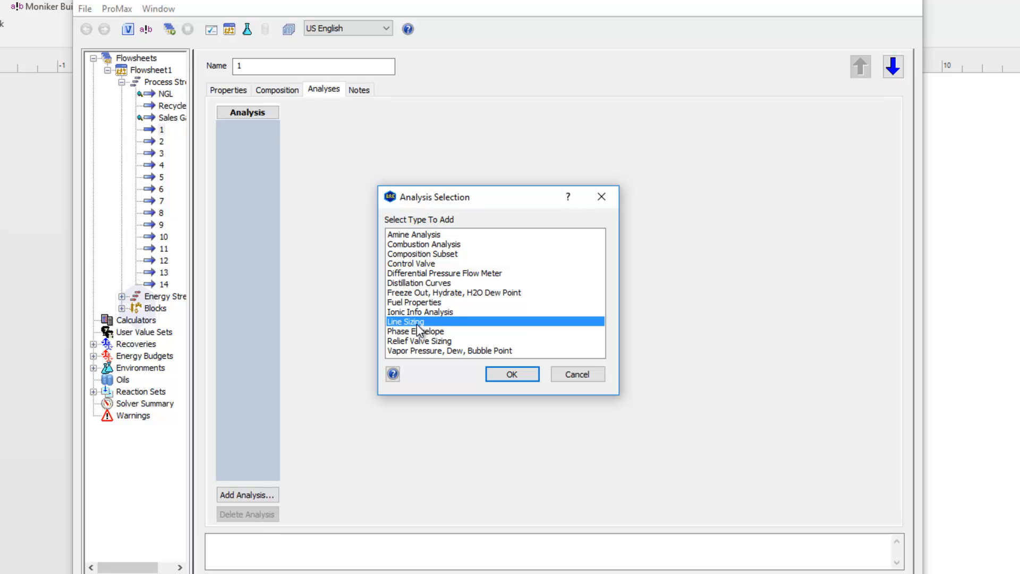
Add a Line Sizing analysis to stream 1 and enlarge the text of its parameter table.
click(511, 375)
click(488, 186)
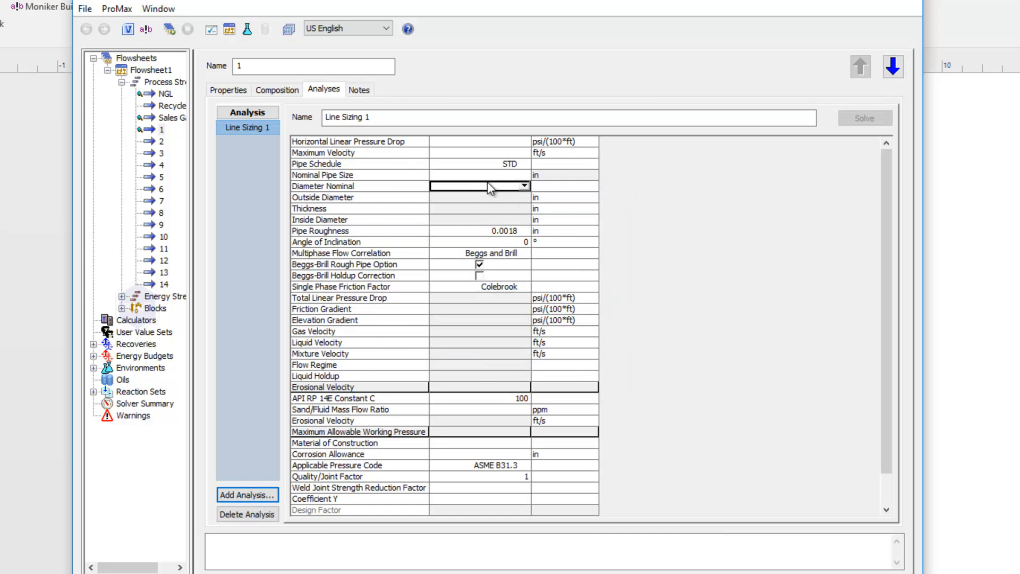
scroll(486, 182, up, 5)
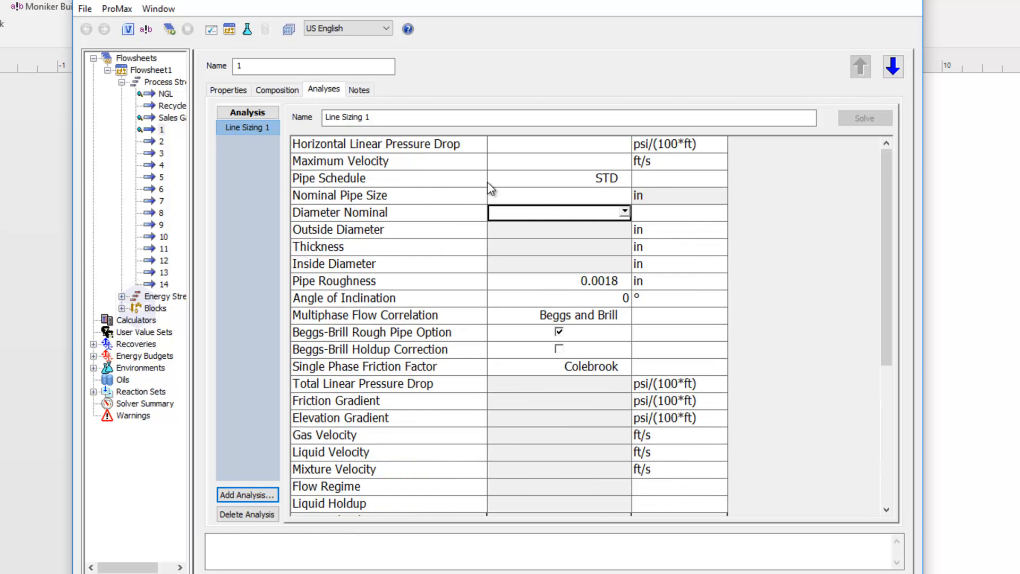
scroll(487, 182, up, 1)
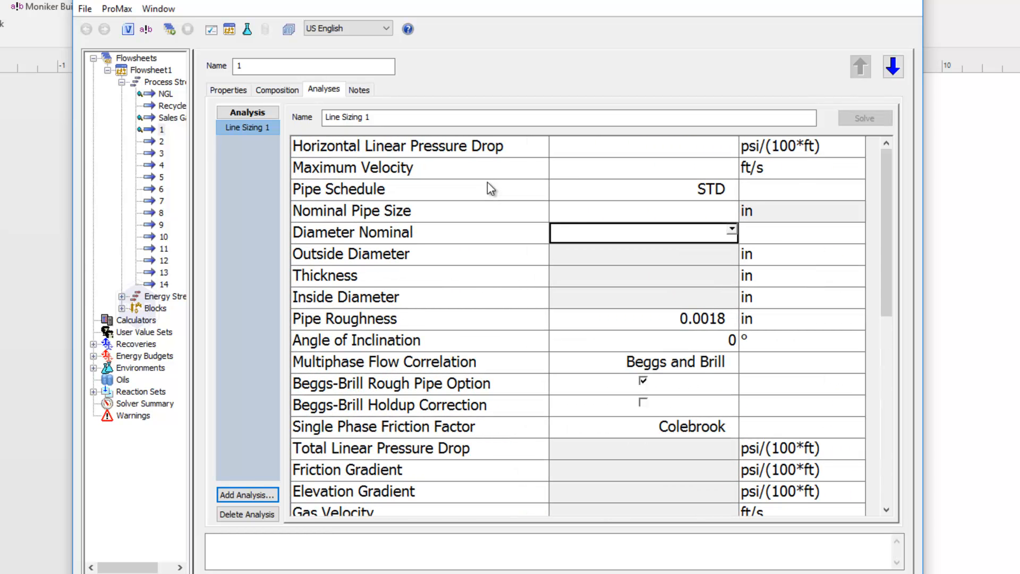
Set the Horizontal Linear Pressure Drop to 5 psi/(100*ft) and solve the line sizing analysis.
click(531, 156)
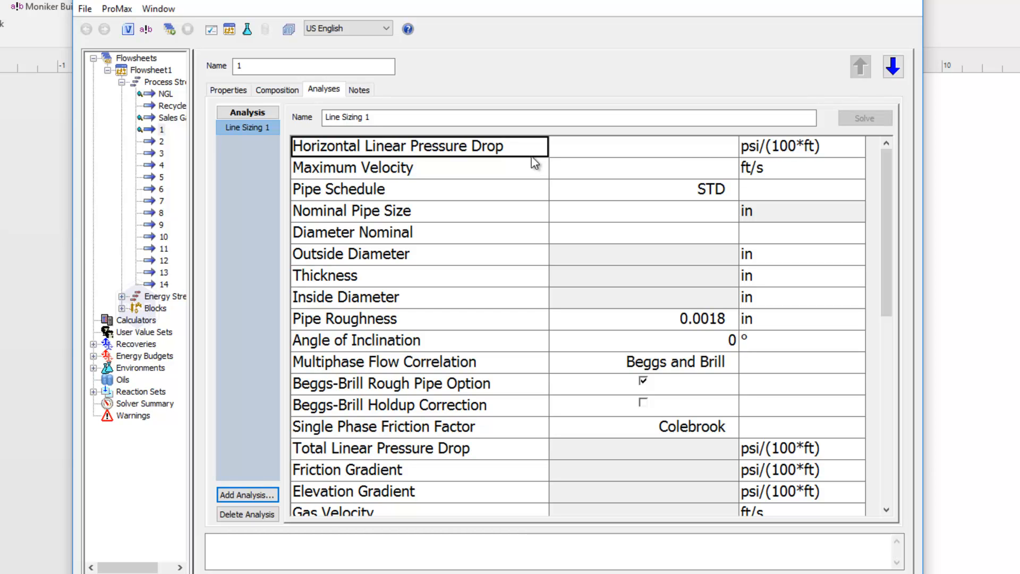
click(585, 154)
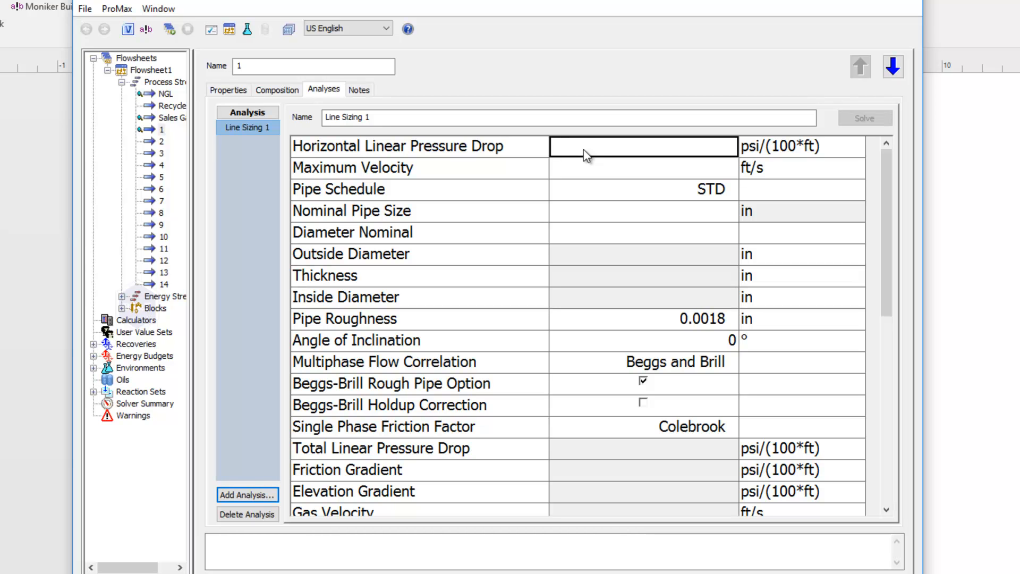
text(5)
key(Return)
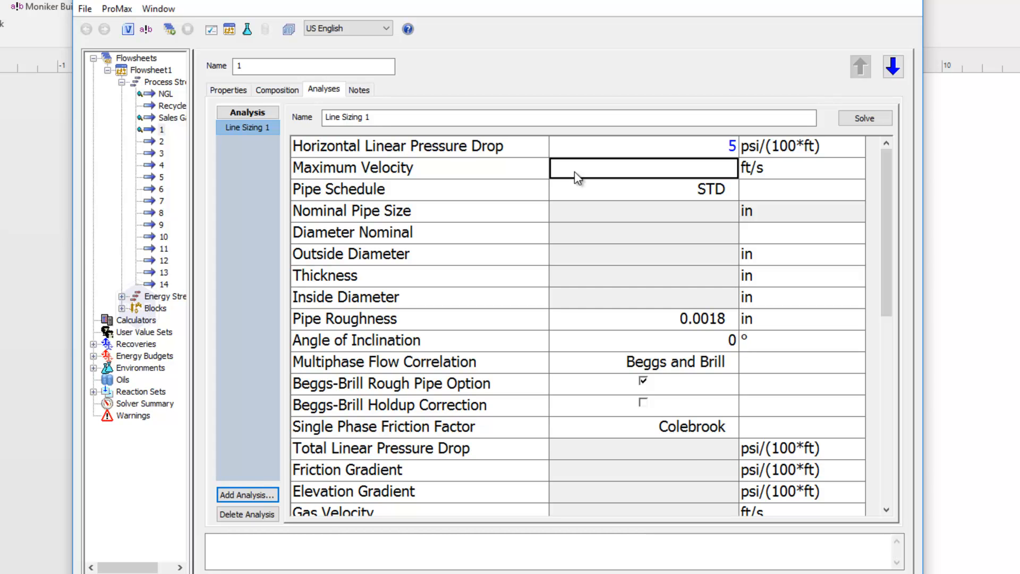
click(852, 121)
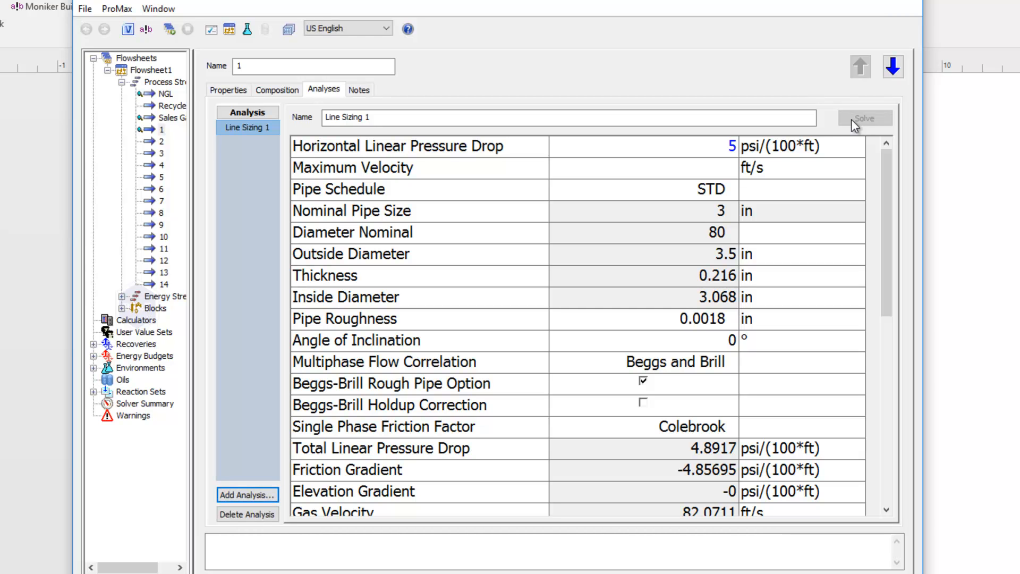
Compare the nominal pipe size and total linear pressure drop with the specification, and review the pipe schedule, roughness and inclination angle.
click(712, 149)
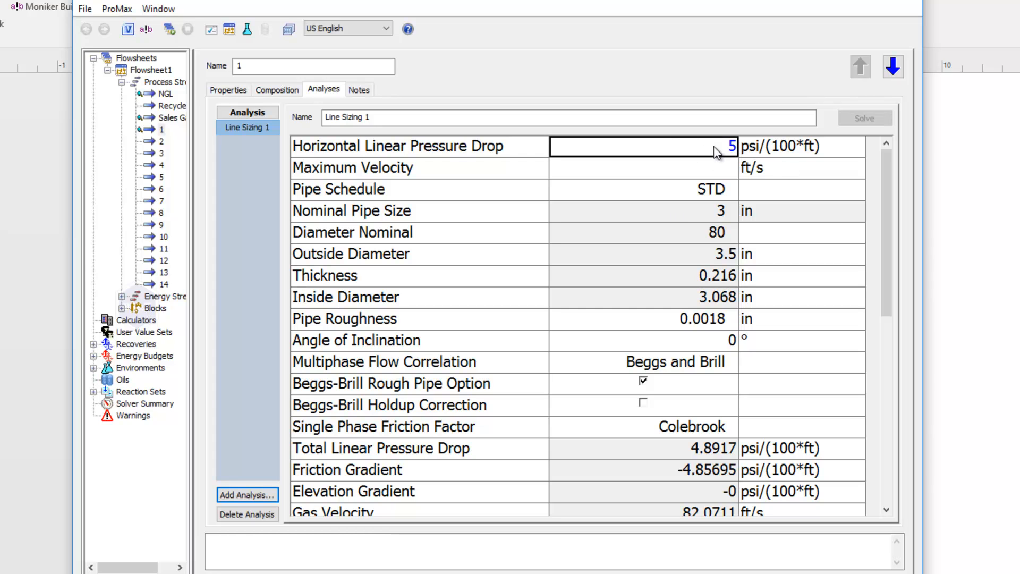
click(696, 211)
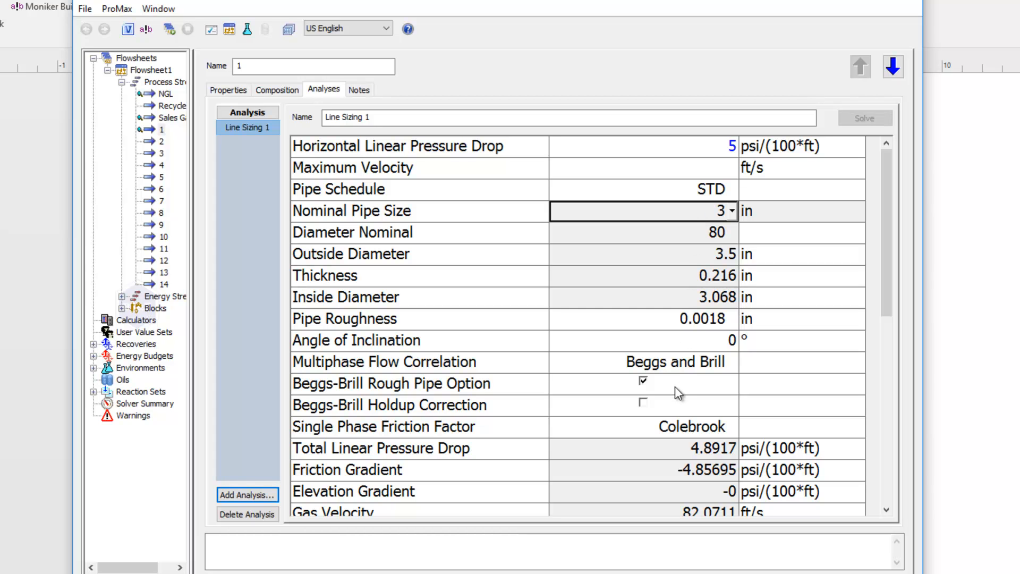
click(680, 450)
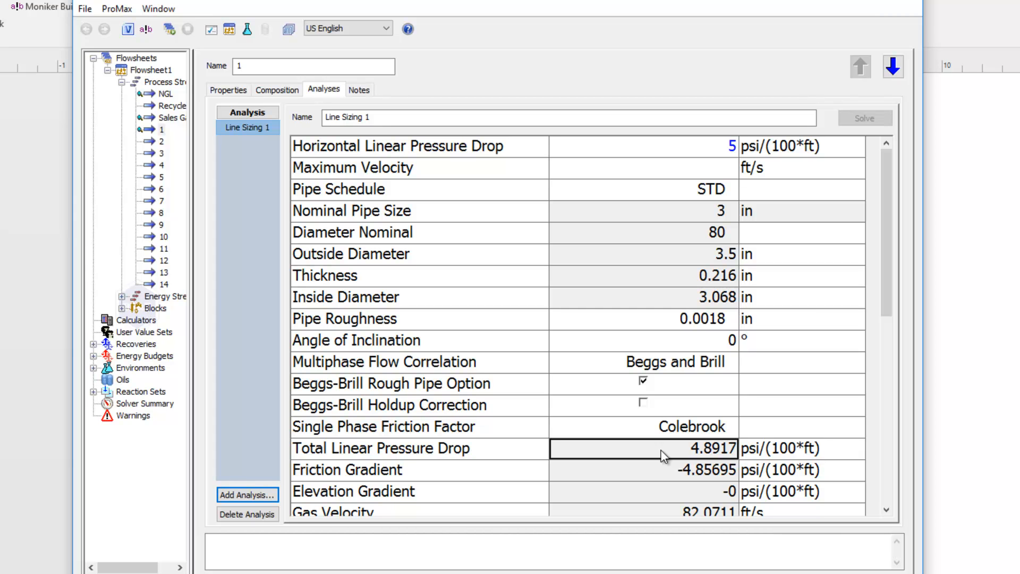
click(690, 210)
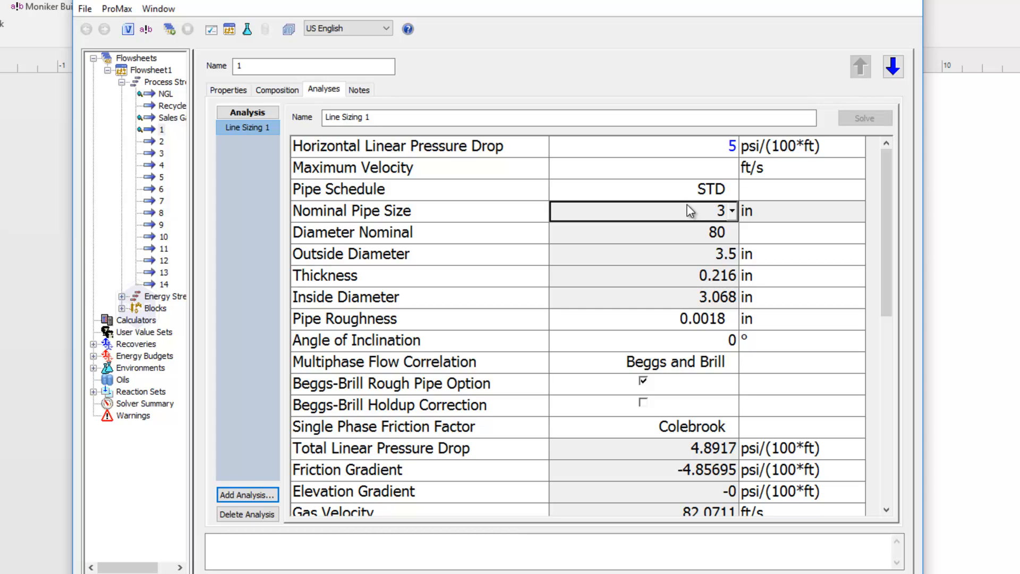
click(692, 452)
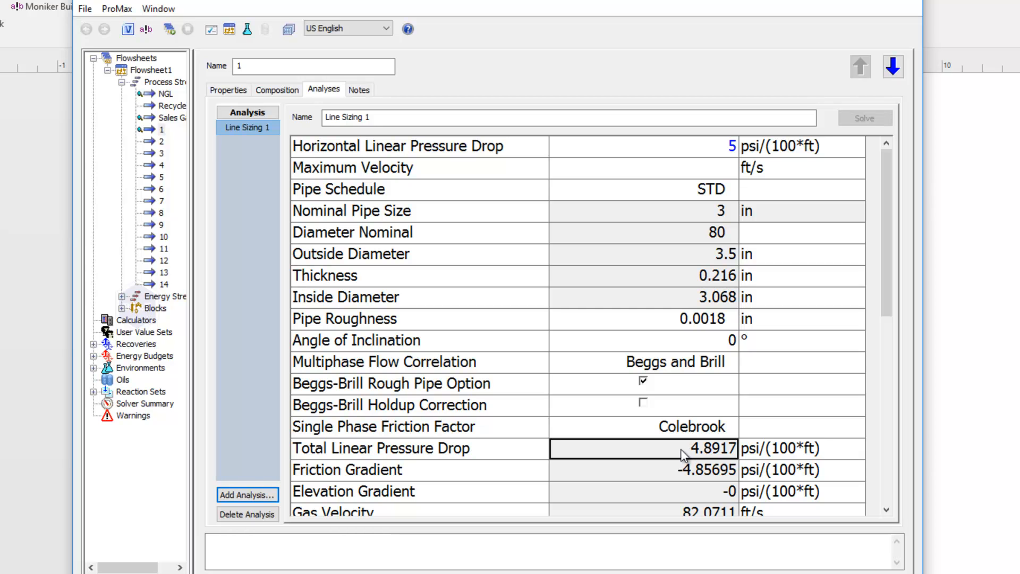
click(689, 154)
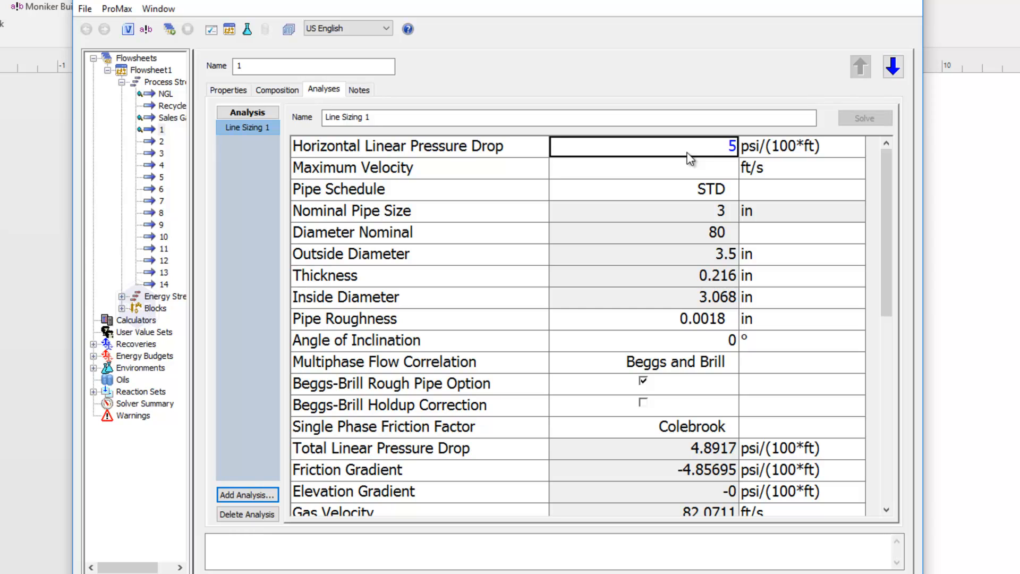
click(663, 188)
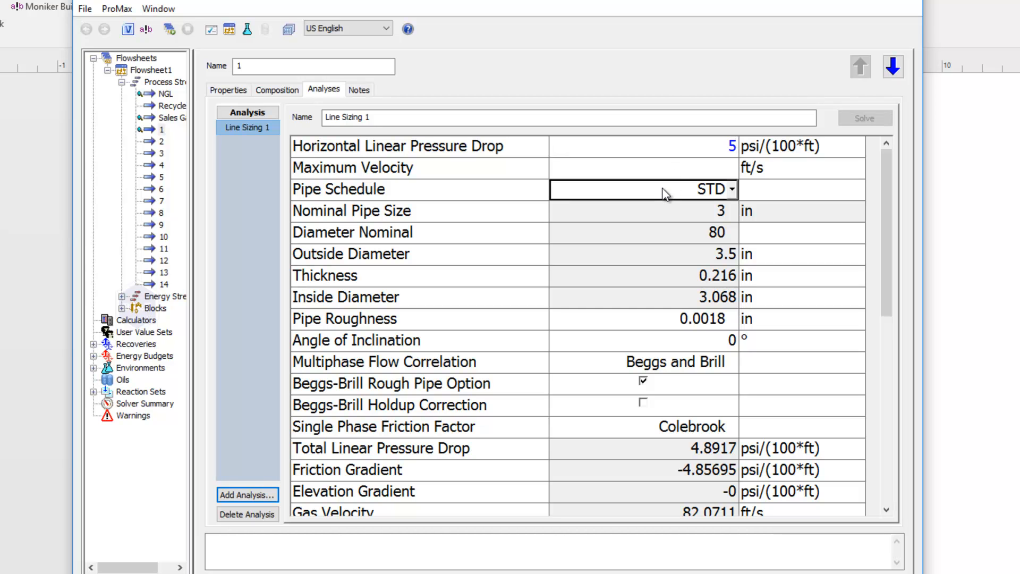
click(670, 321)
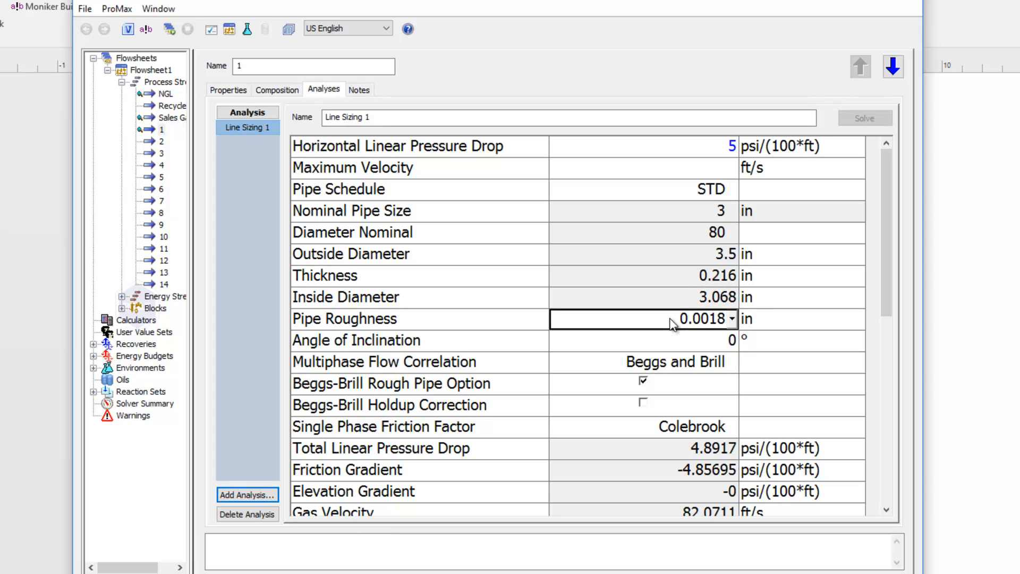
click(674, 341)
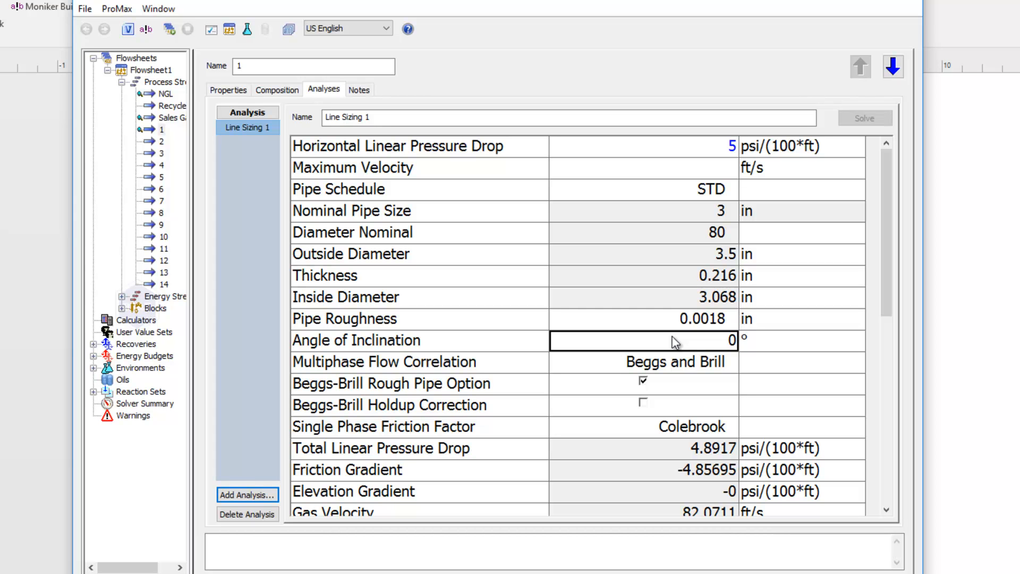
Examine the calculated friction gradient, the gas, liquid and mixture velocities, and the flow regime.
click(656, 463)
scroll(658, 467, down, 2)
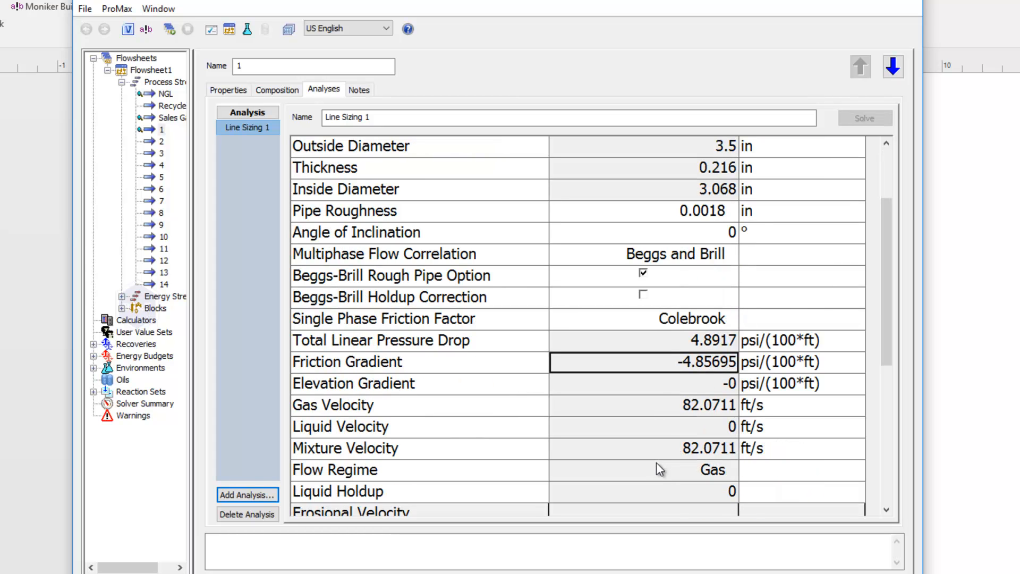
click(658, 405)
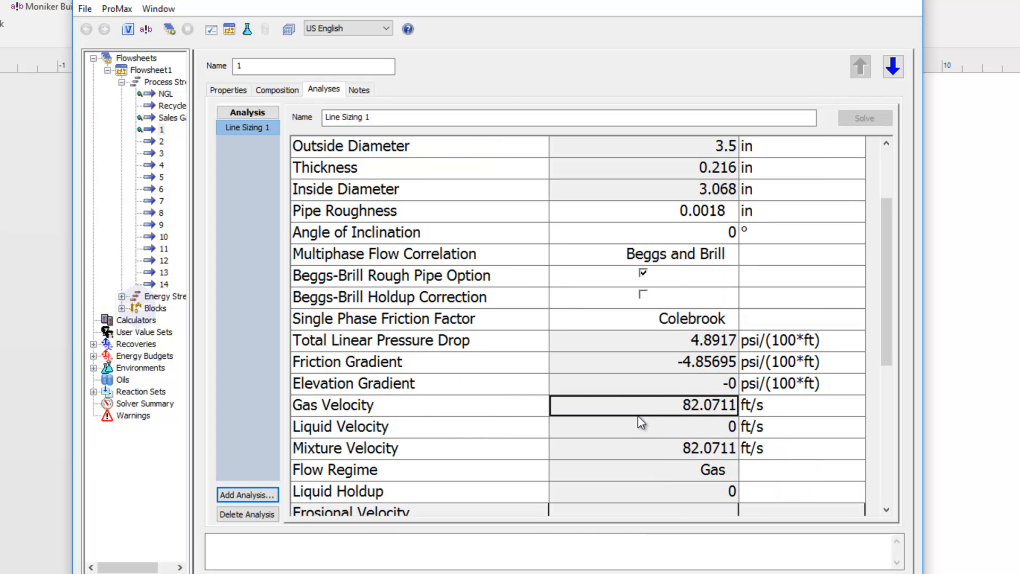
click(640, 424)
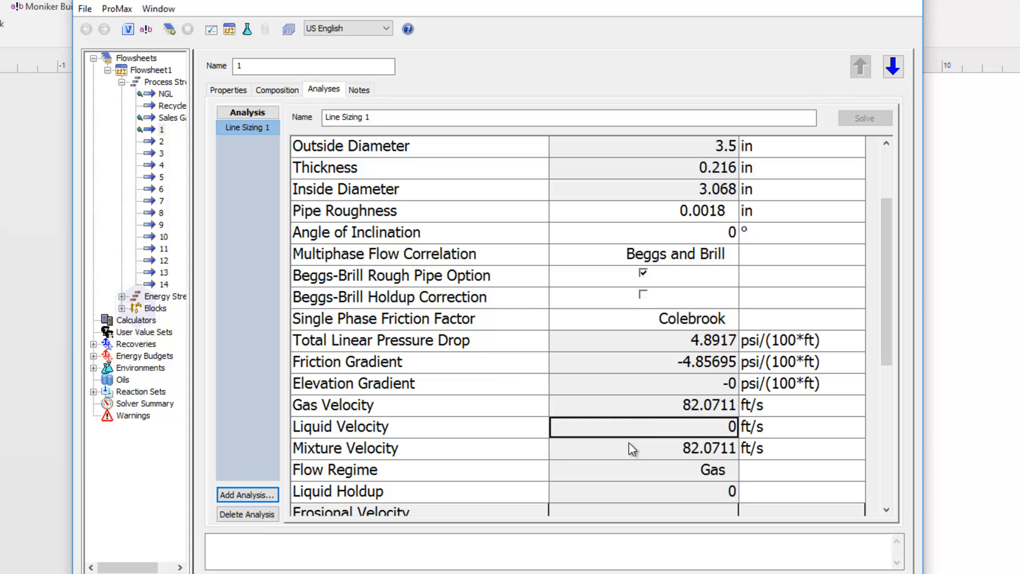
click(629, 447)
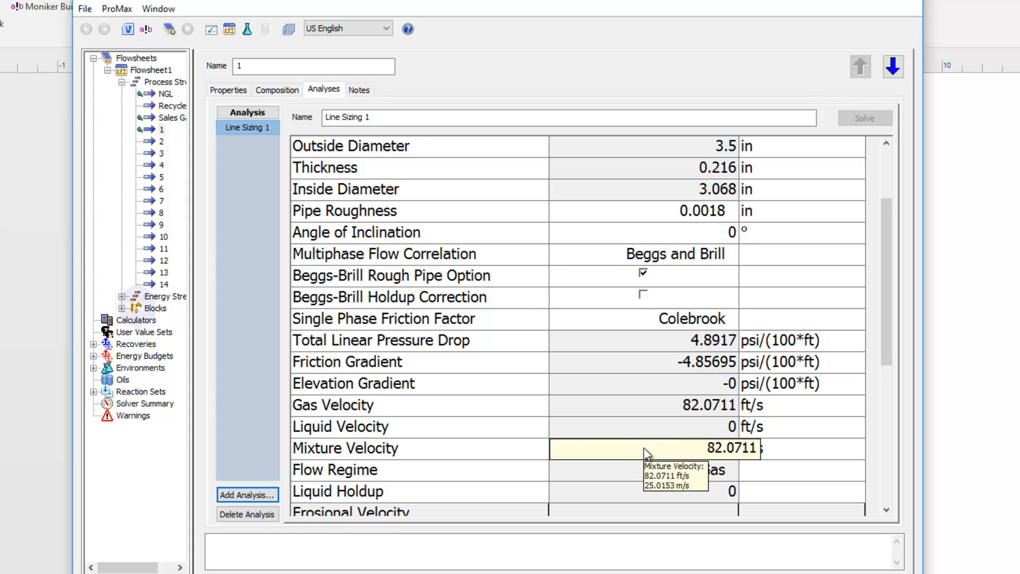
click(633, 470)
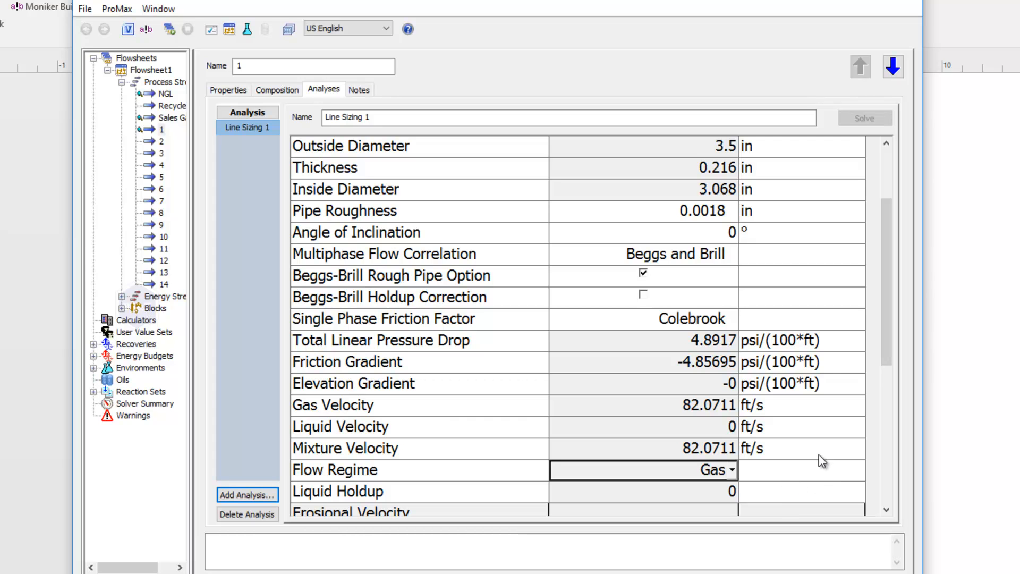
click(677, 411)
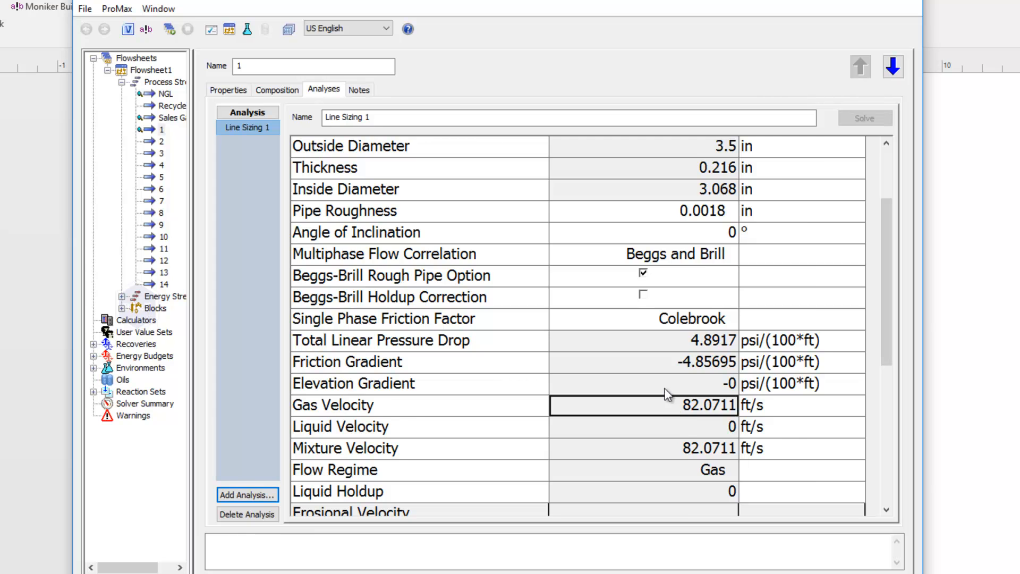
Set the Maximum Velocity to 70 ft/s and solve the line sizing analysis again.
scroll(663, 388, up, 2)
click(647, 174)
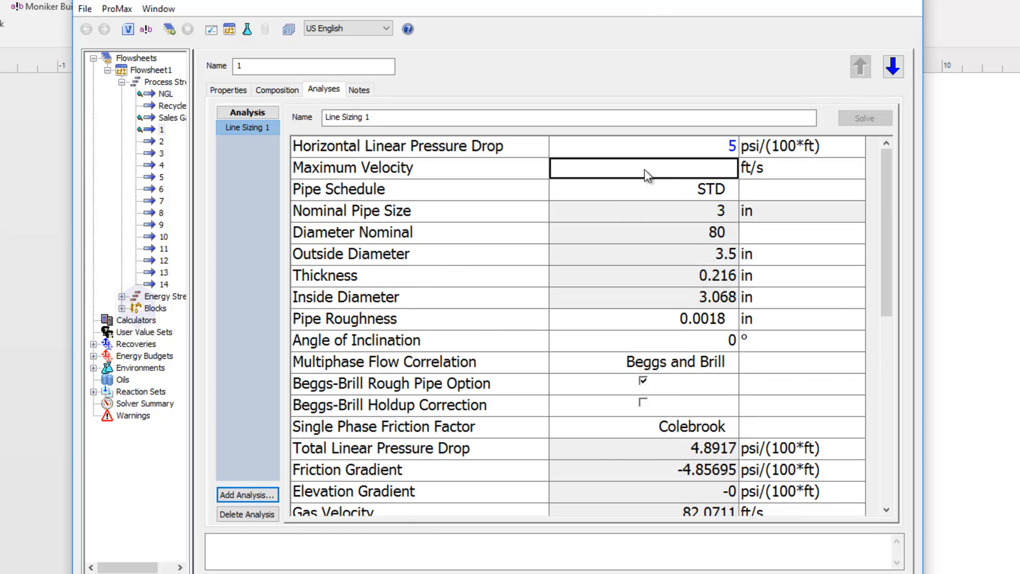
text(70)
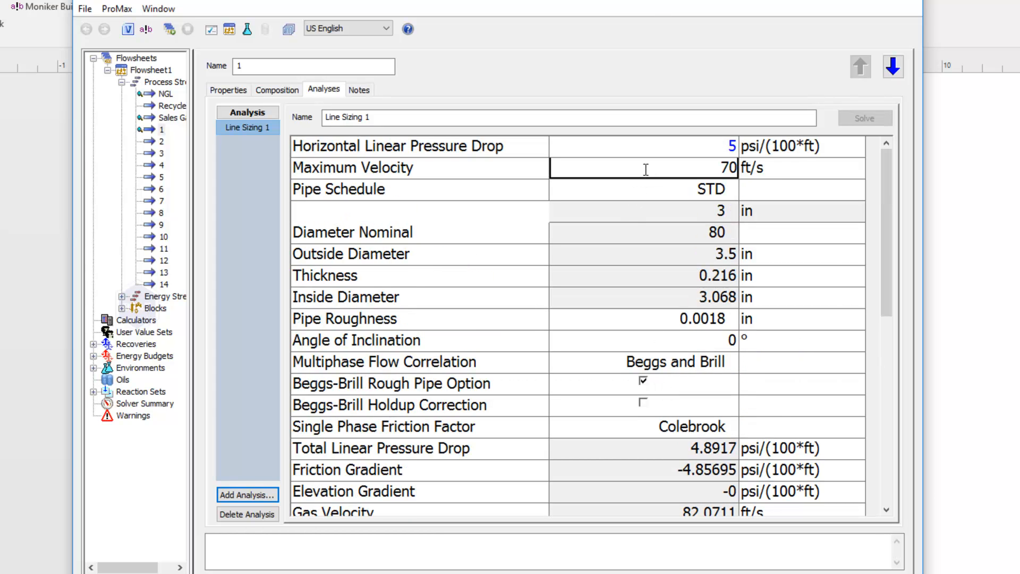
key(Return)
click(850, 121)
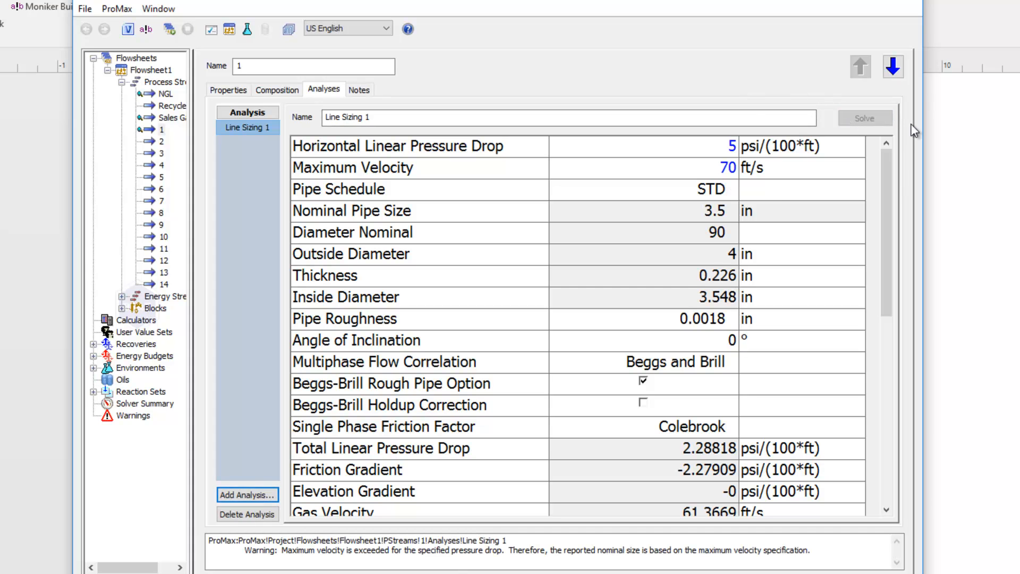
Check the recalculated nominal pipe size, total linear pressure drop, gas and mixture velocities, and the analysis warning.
click(693, 218)
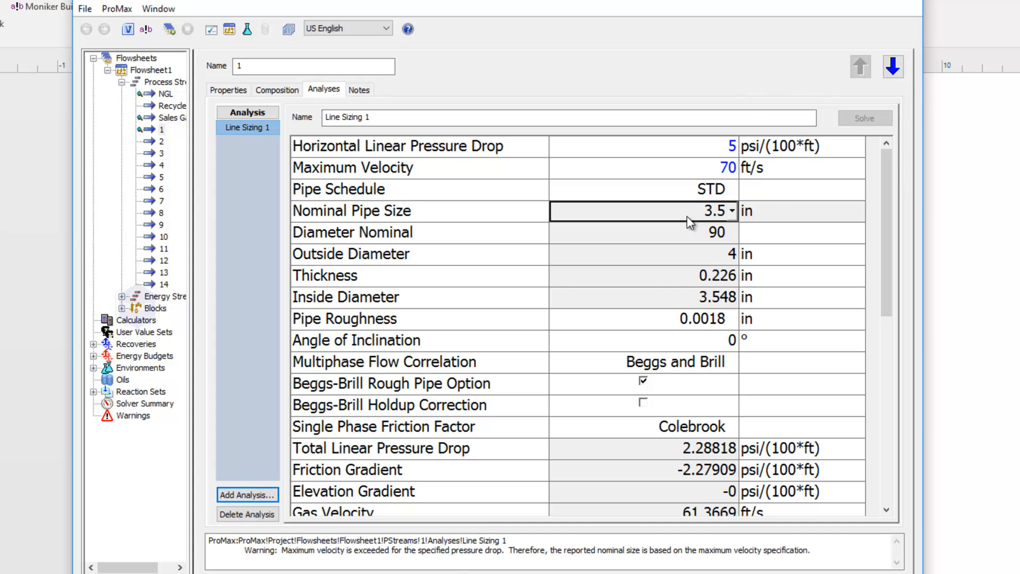
click(661, 449)
scroll(661, 448, down, 2)
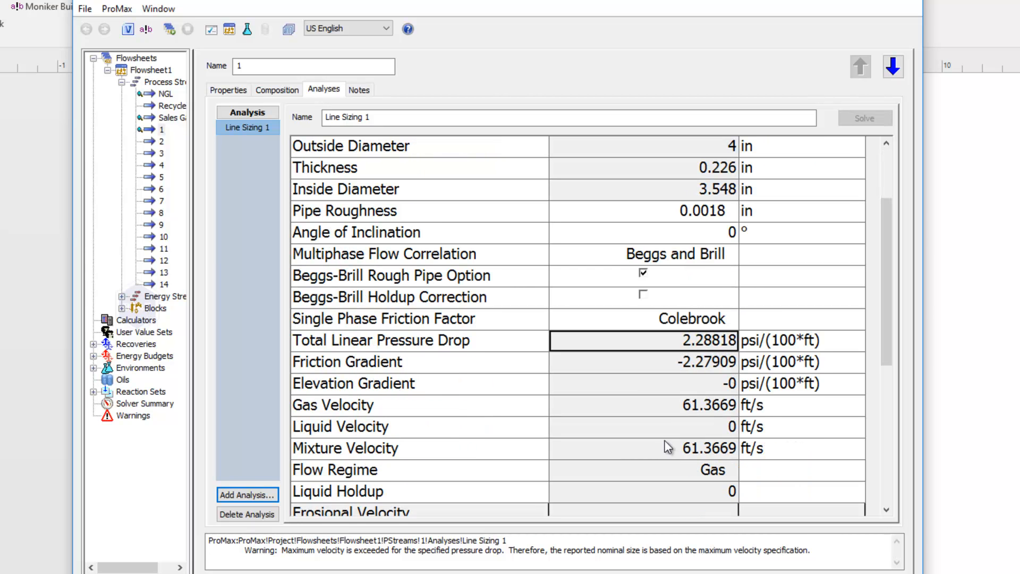
click(674, 407)
click(671, 449)
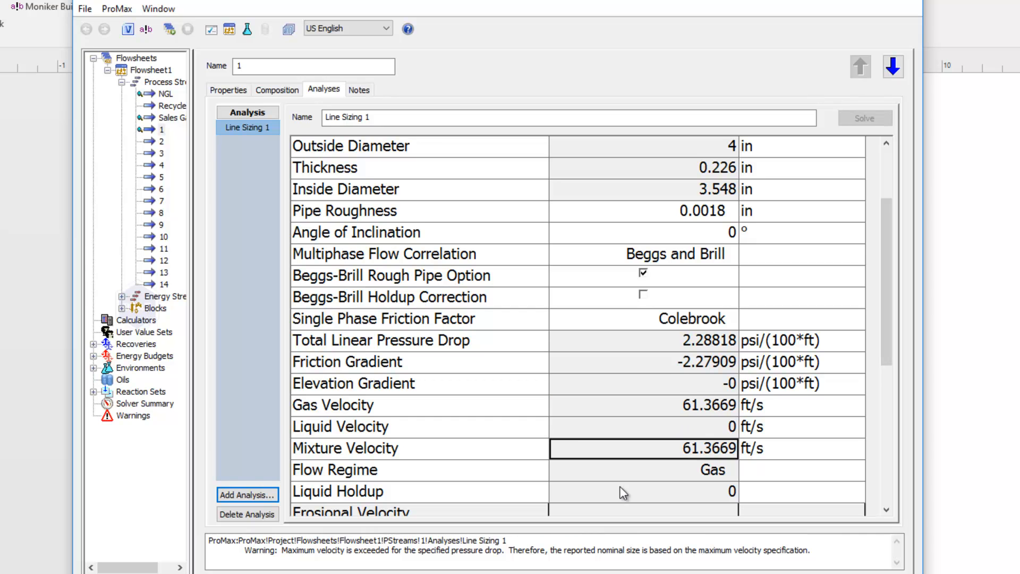
click(564, 544)
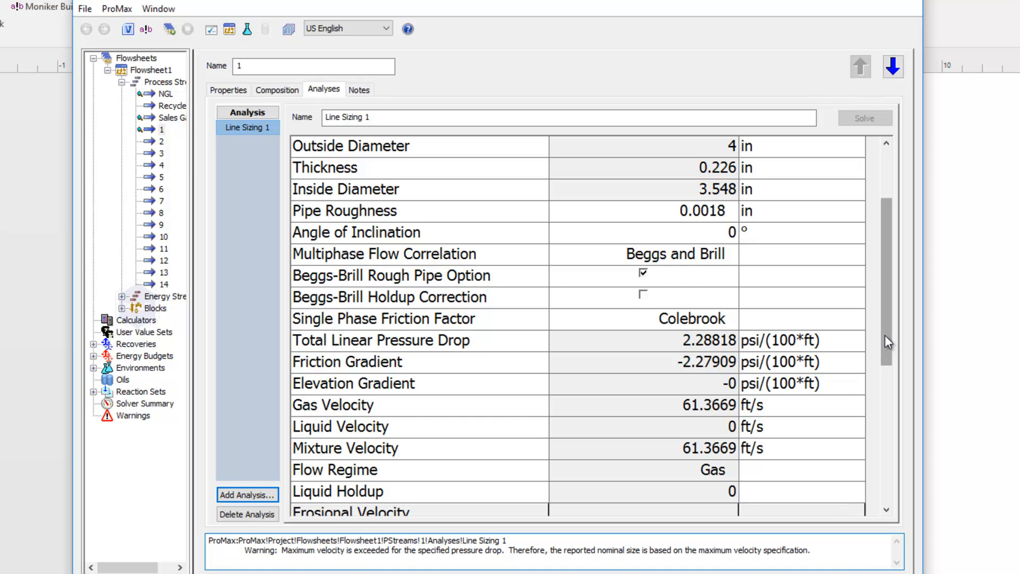
Review the flow regime, liquid holdup, API RP 14E constant and calculated erosional velocity.
drag(885, 335, 884, 373)
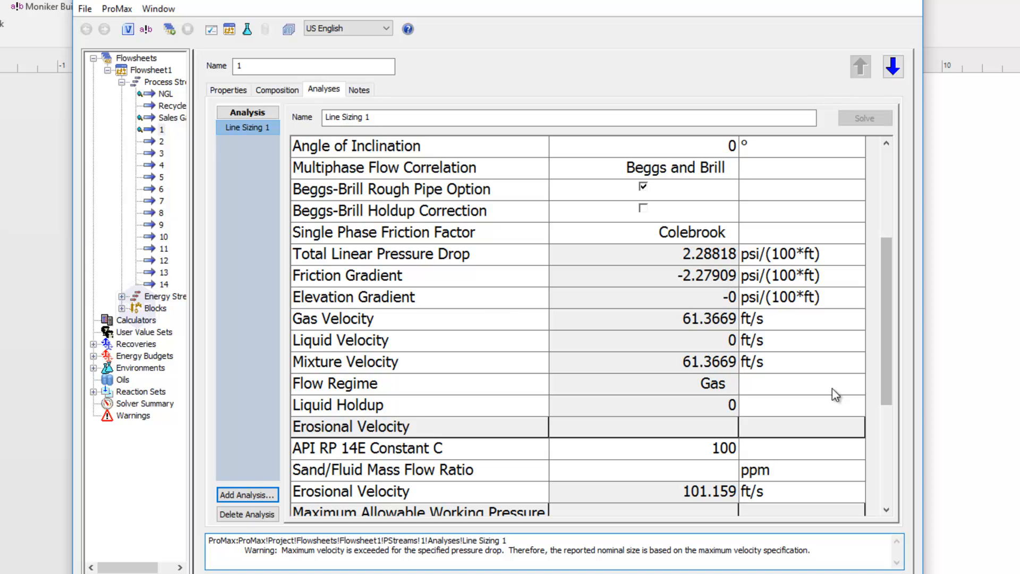
click(691, 392)
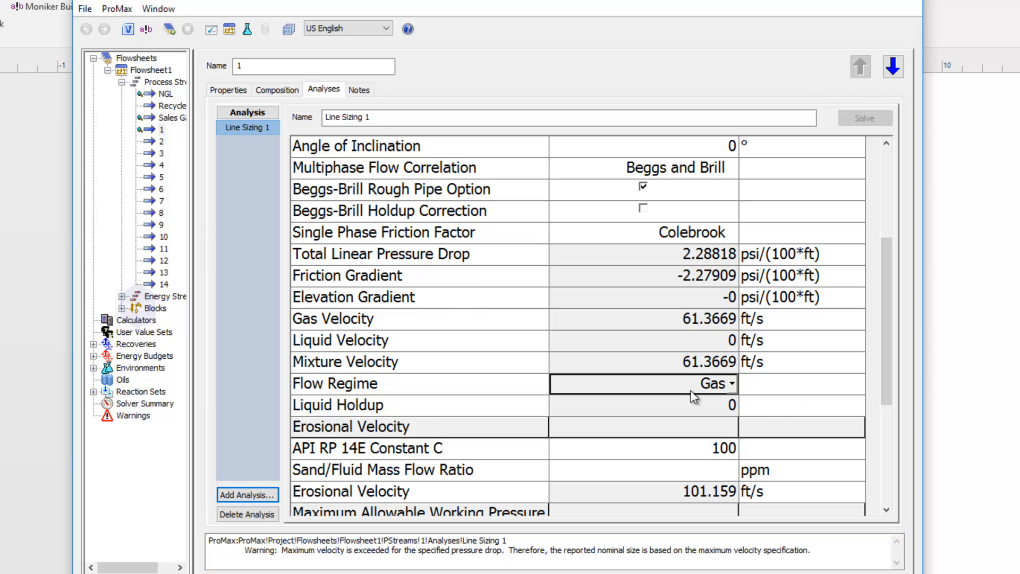
click(697, 408)
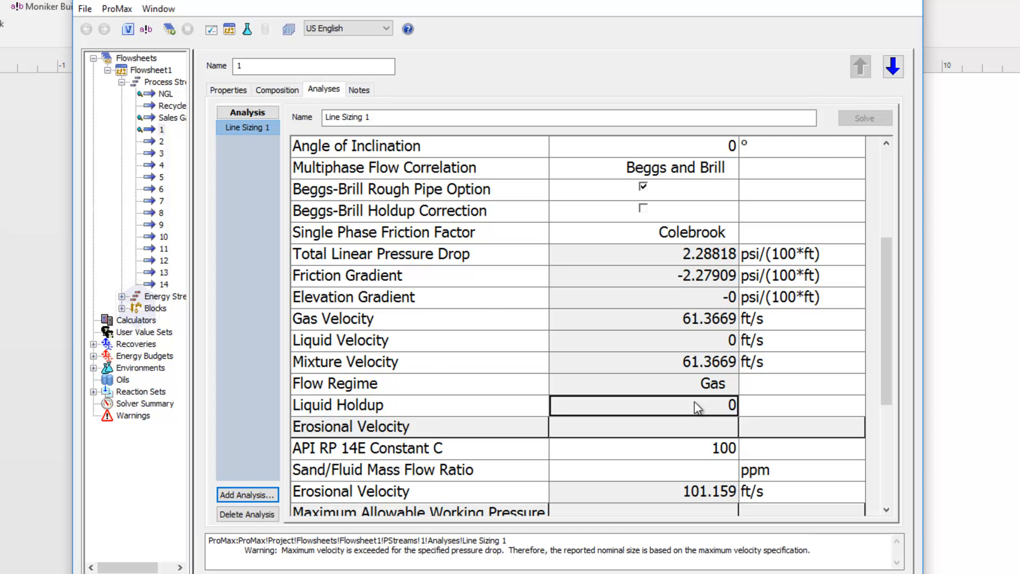
scroll(697, 408, down, 2)
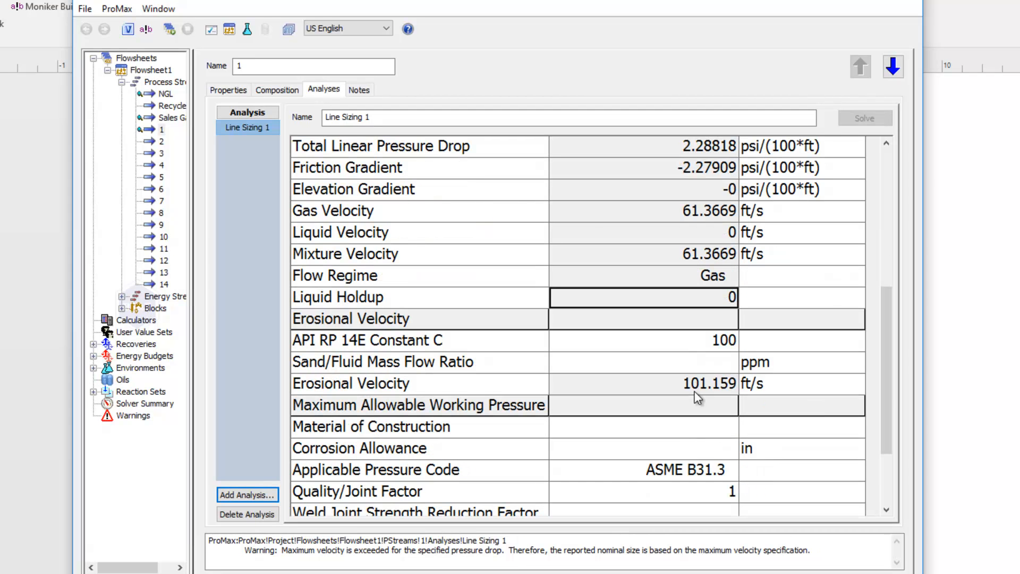
click(684, 349)
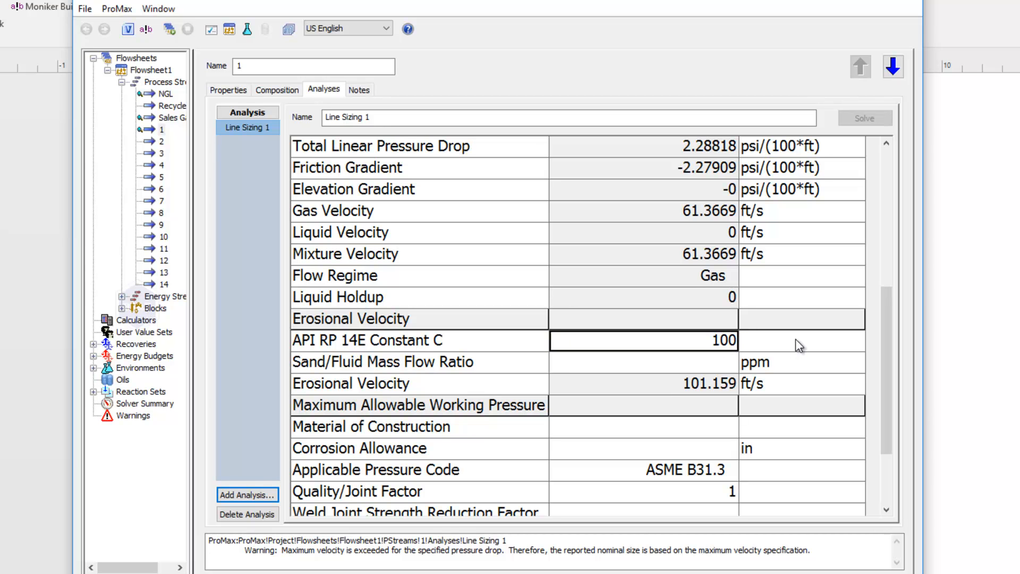
click(662, 388)
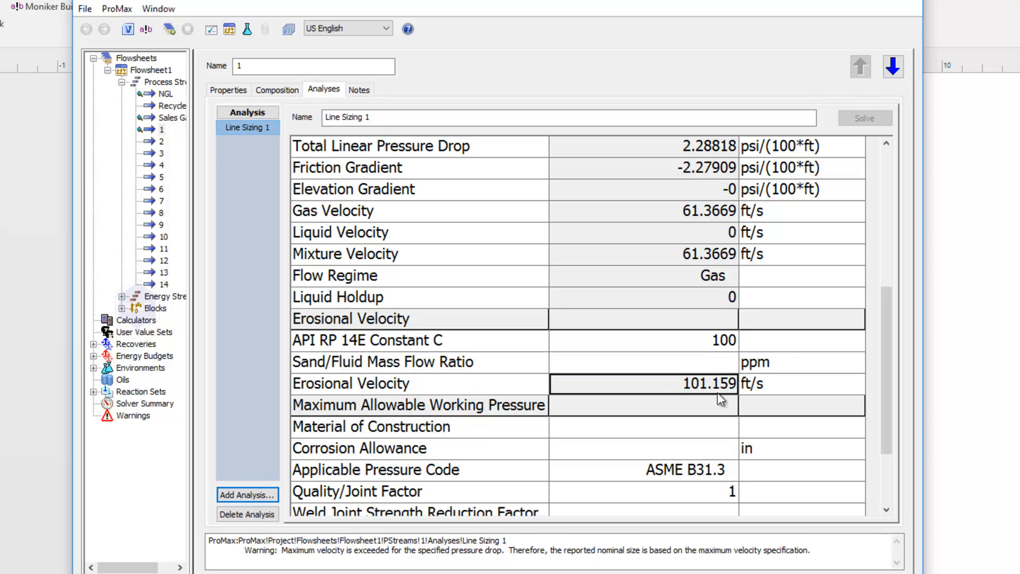
Set the Material of Construction to Carbon Steel A134 welded pipe, UNS K01700, from the Steels & Ferrous Alloys group.
click(719, 346)
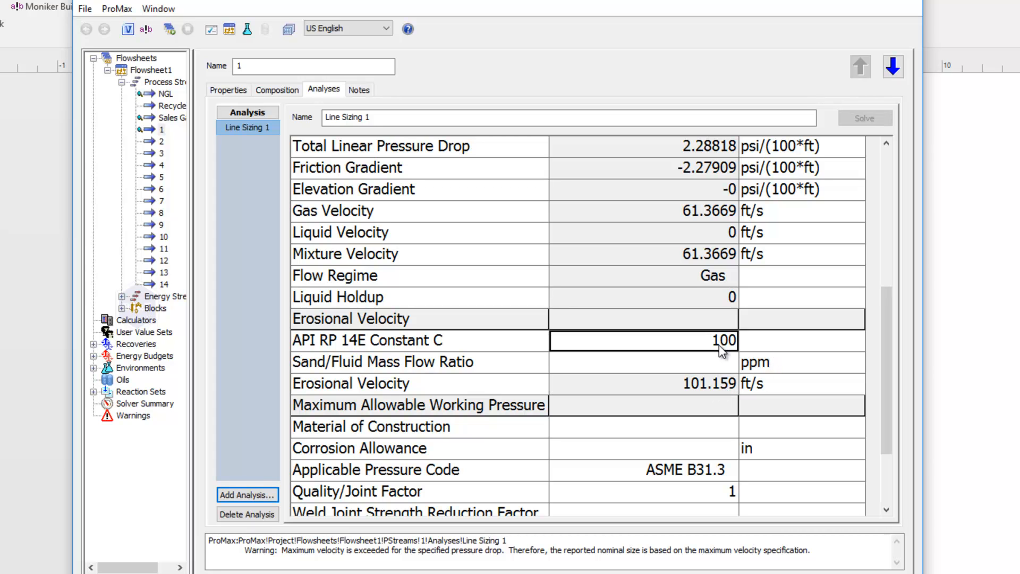
click(576, 366)
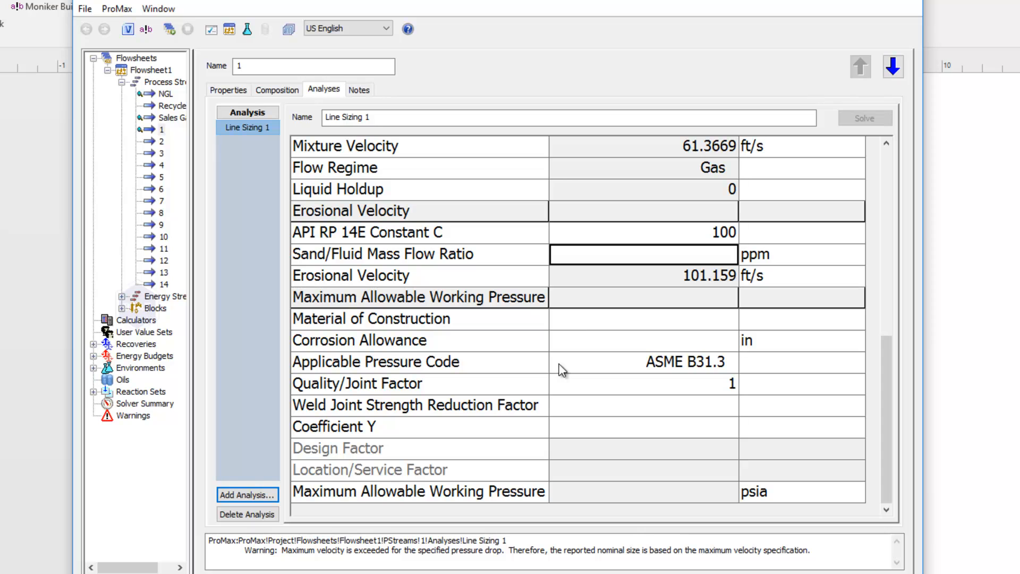
click(578, 319)
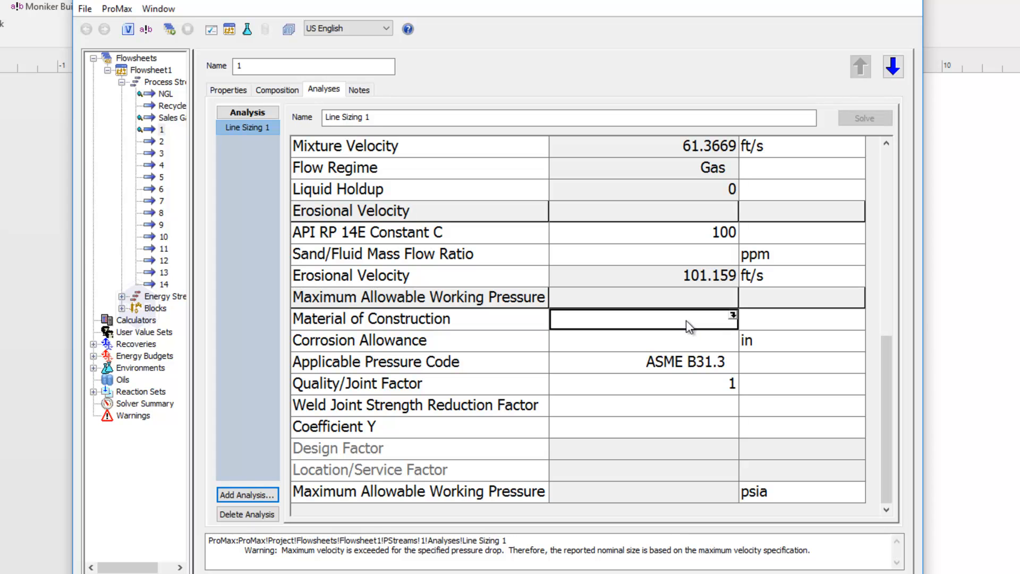
click(734, 316)
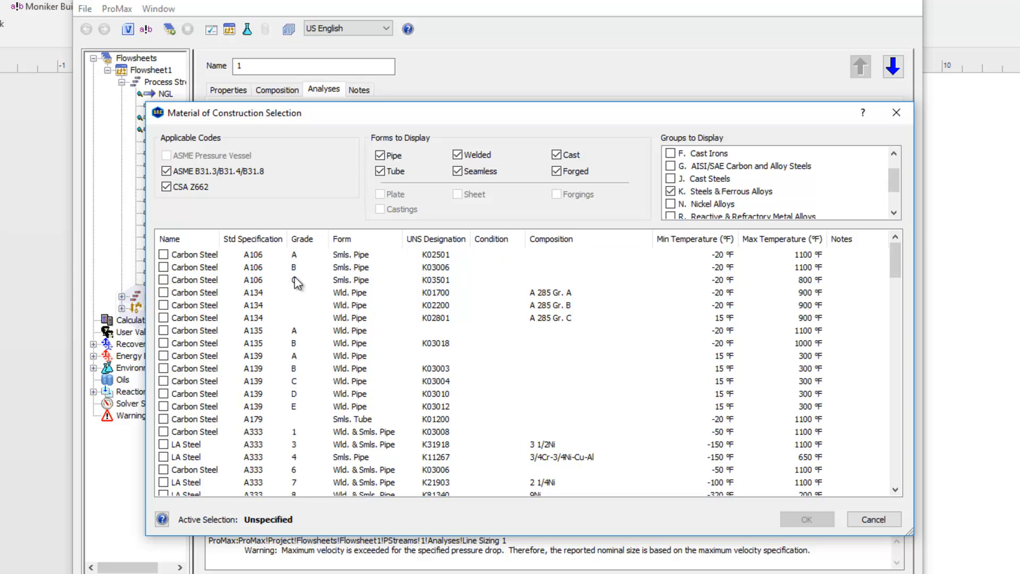
click(753, 192)
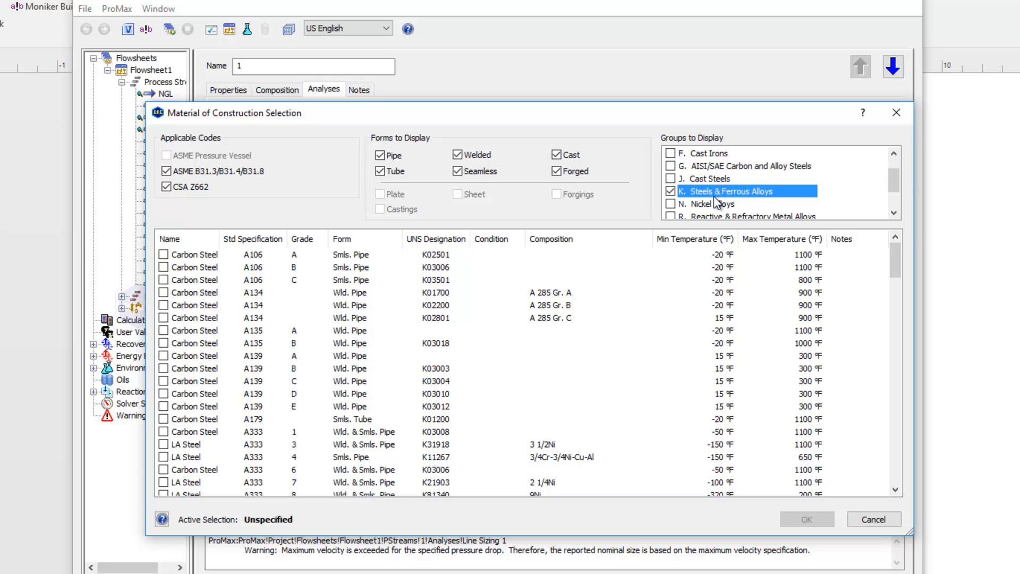
click(164, 292)
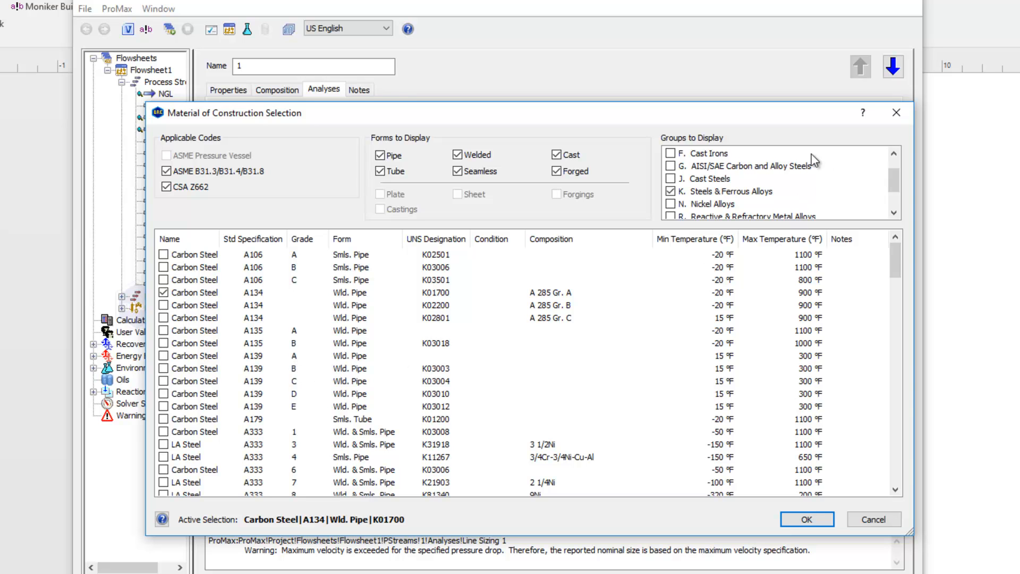
drag(894, 184, 891, 159)
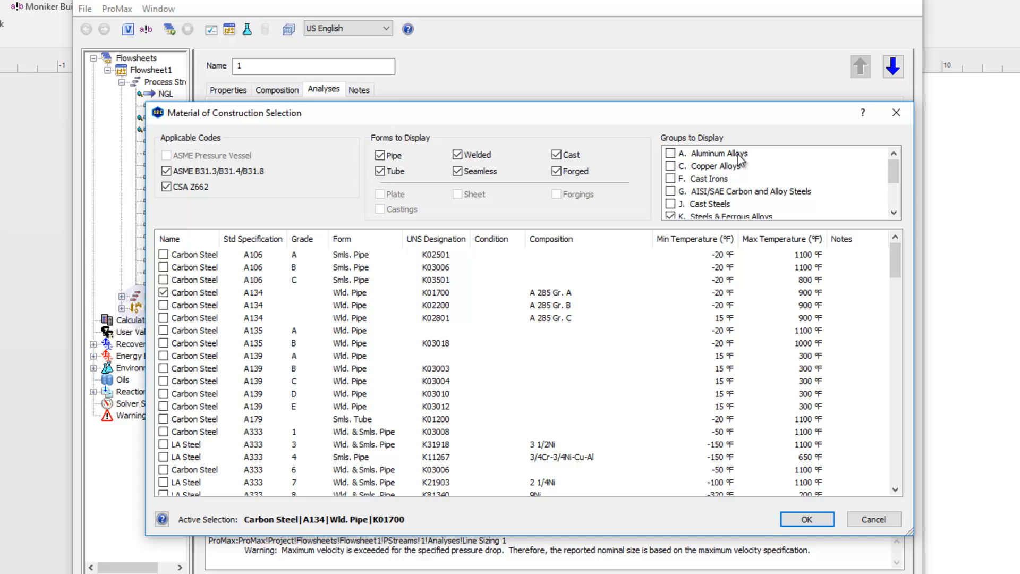
drag(888, 171, 894, 198)
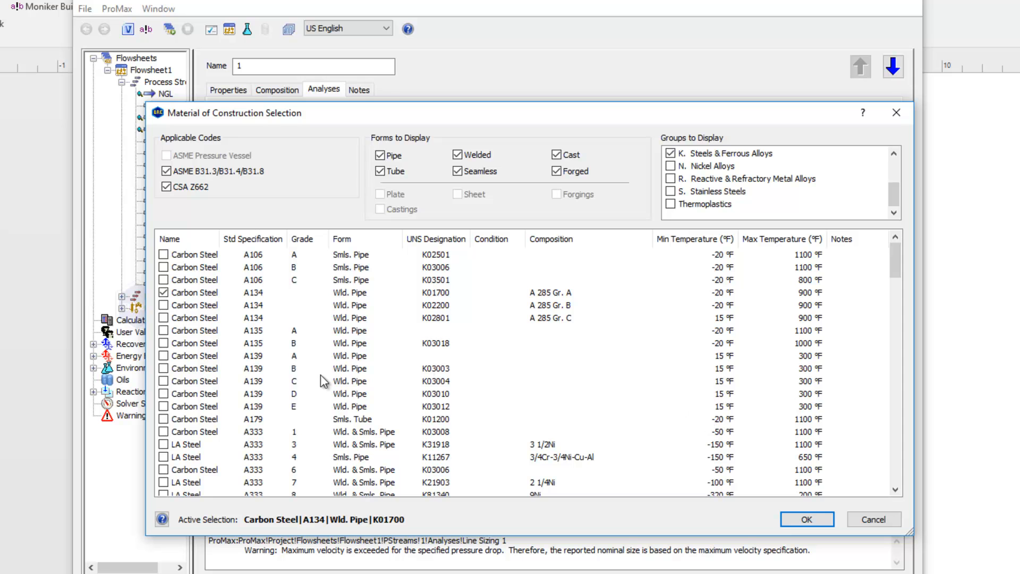
click(807, 520)
Set the Corrosion Allowance for the line sizing analysis to 0.0625 in.
click(652, 351)
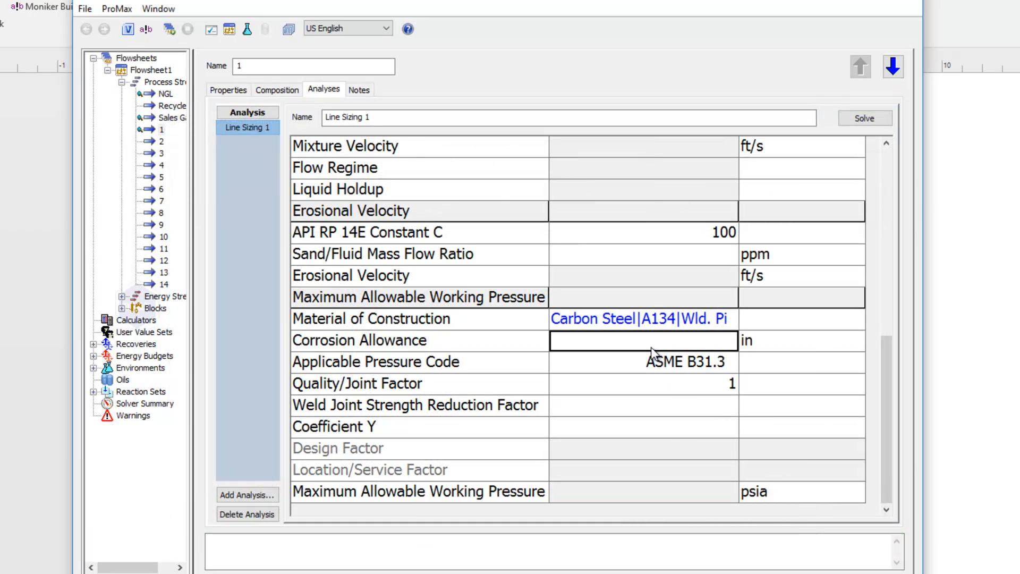
text(.0625)
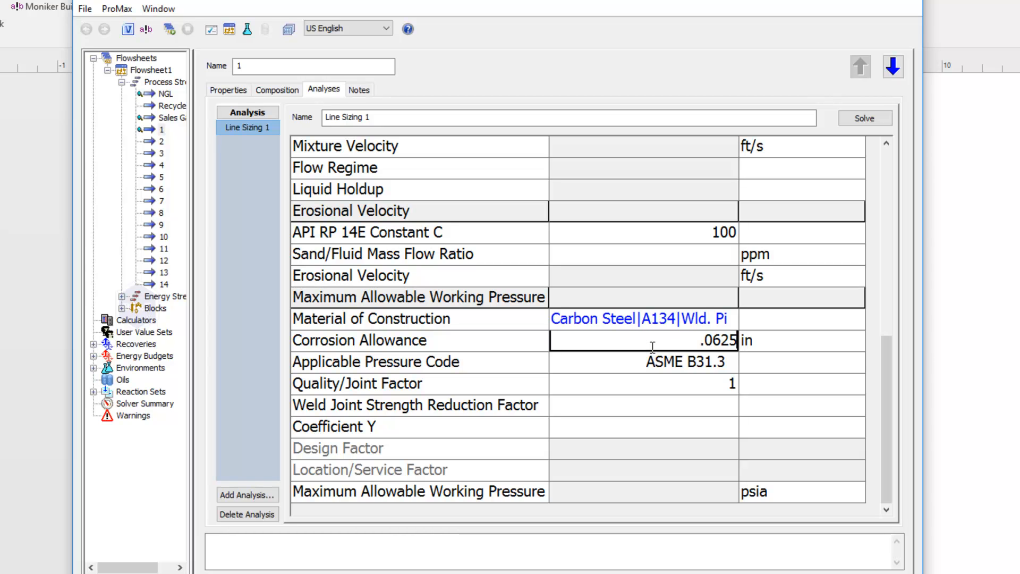
key(Return)
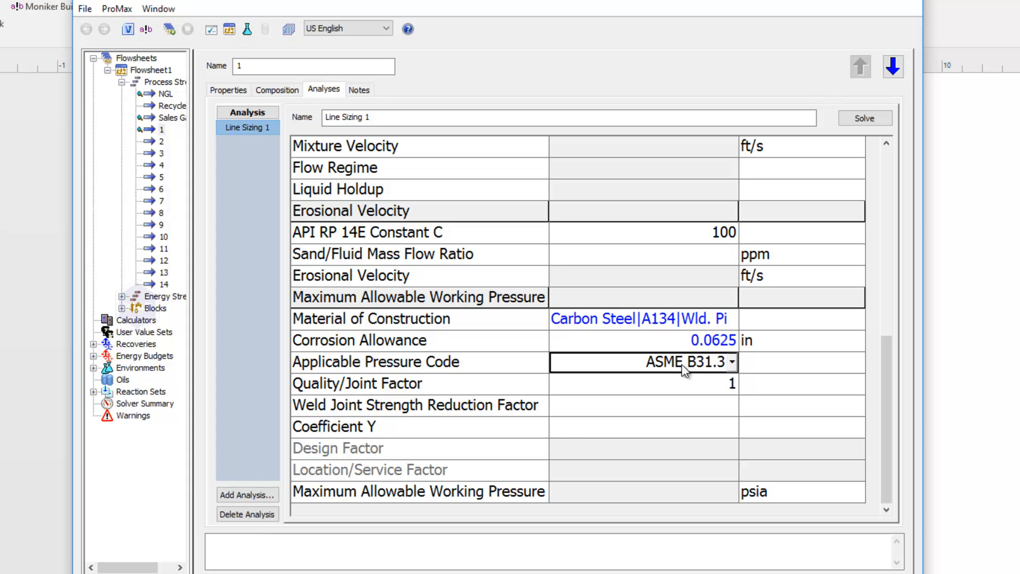
Check the available pressure codes, keep ASME B31.3, and solve the line sizing analysis again.
click(731, 364)
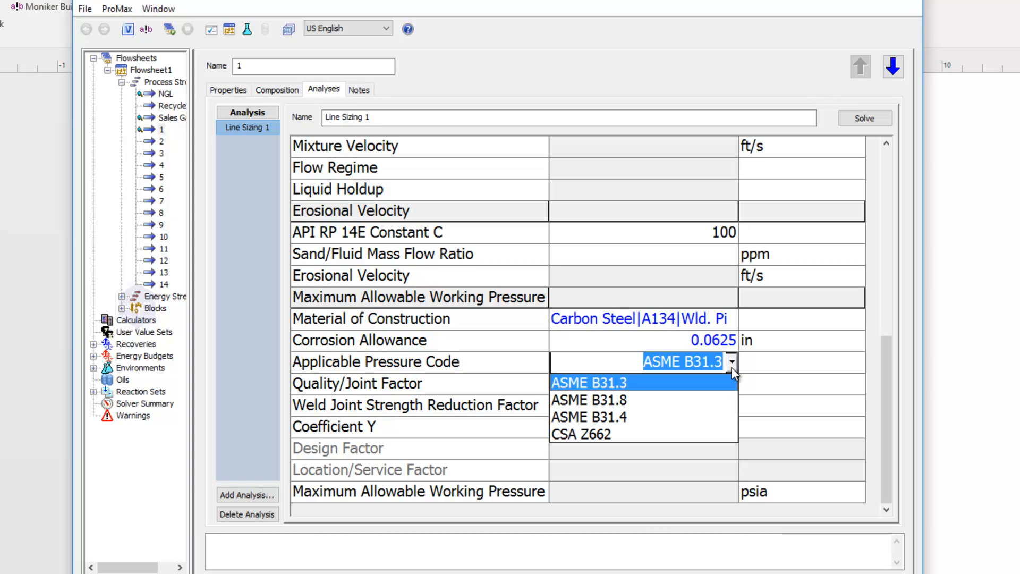
click(732, 366)
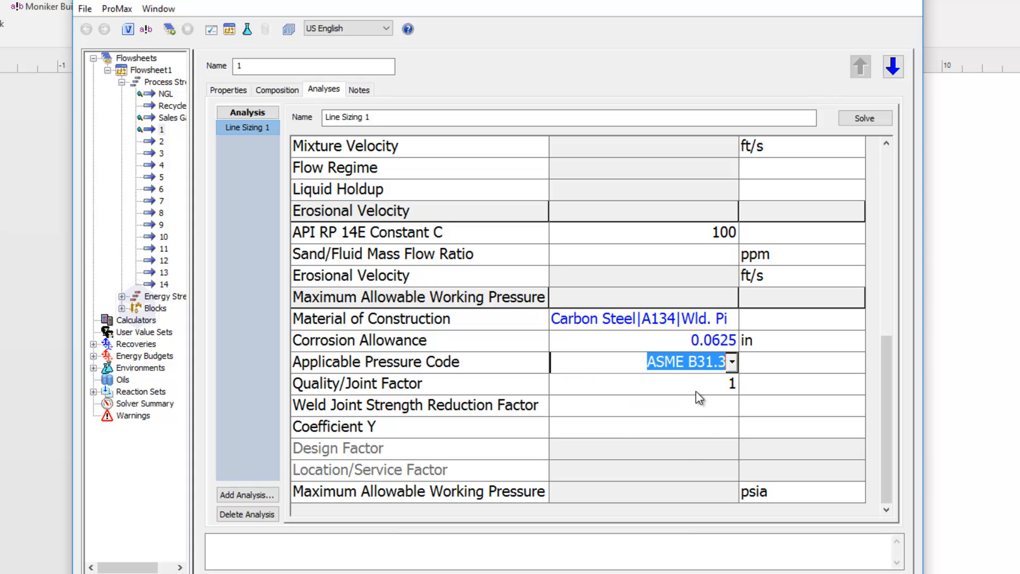
click(869, 116)
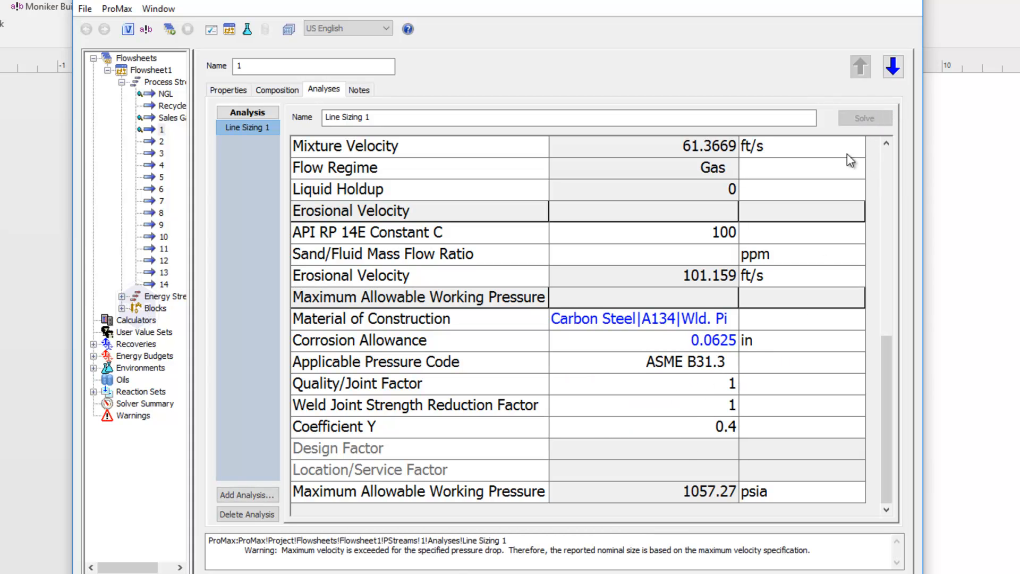
Review the Maximum Allowable Working Pressure and the pipe sizing results, and close the project viewer.
click(695, 493)
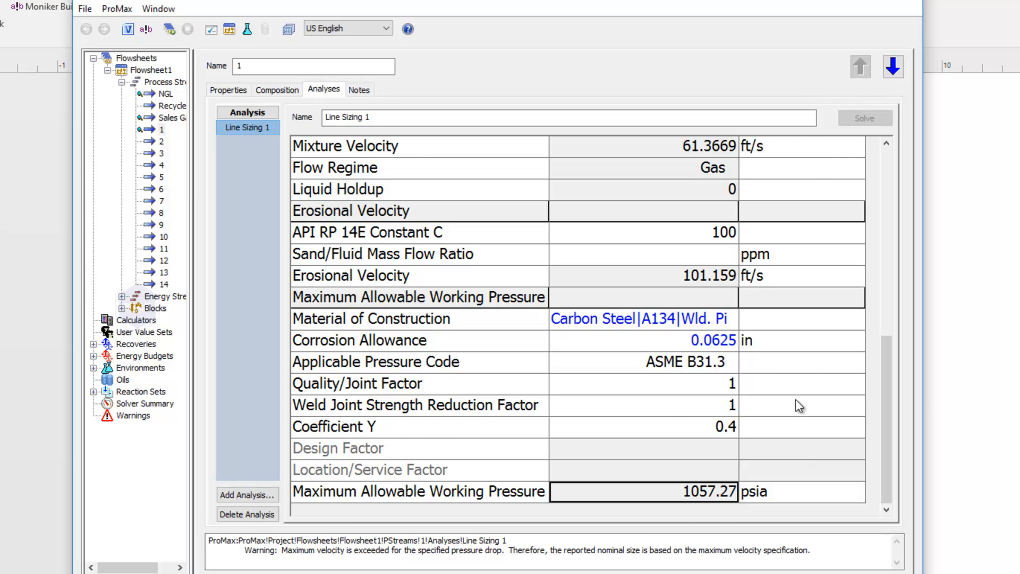
scroll(795, 399, up, 6)
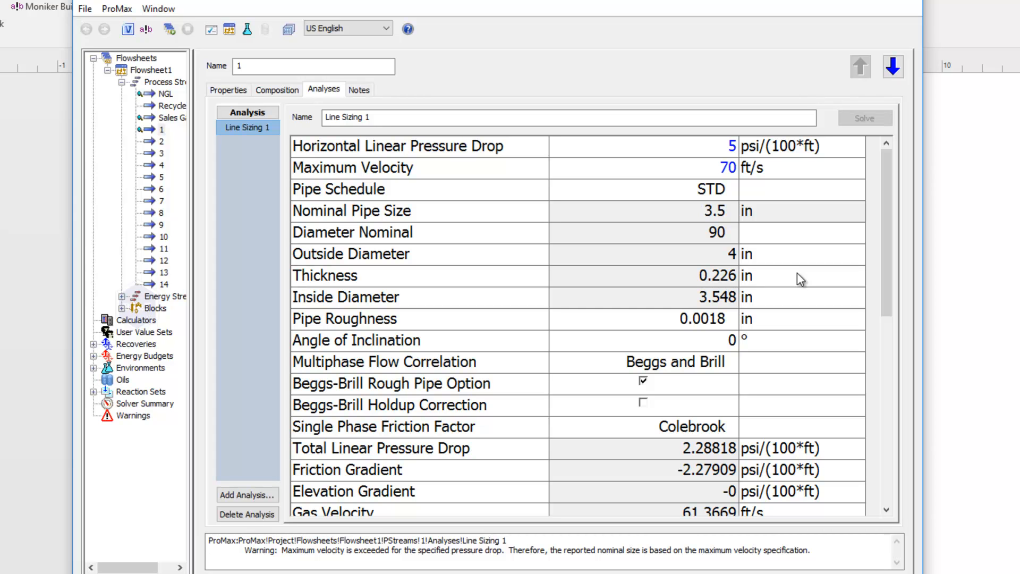
click(898, 3)
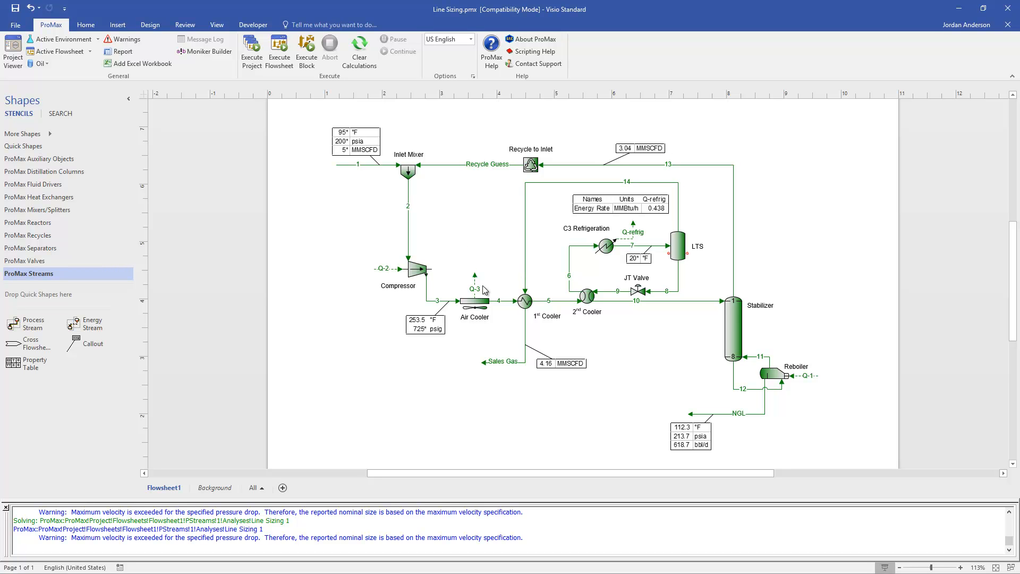
View the project's Report Options with the Template output and leave them without generating a report.
click(123, 52)
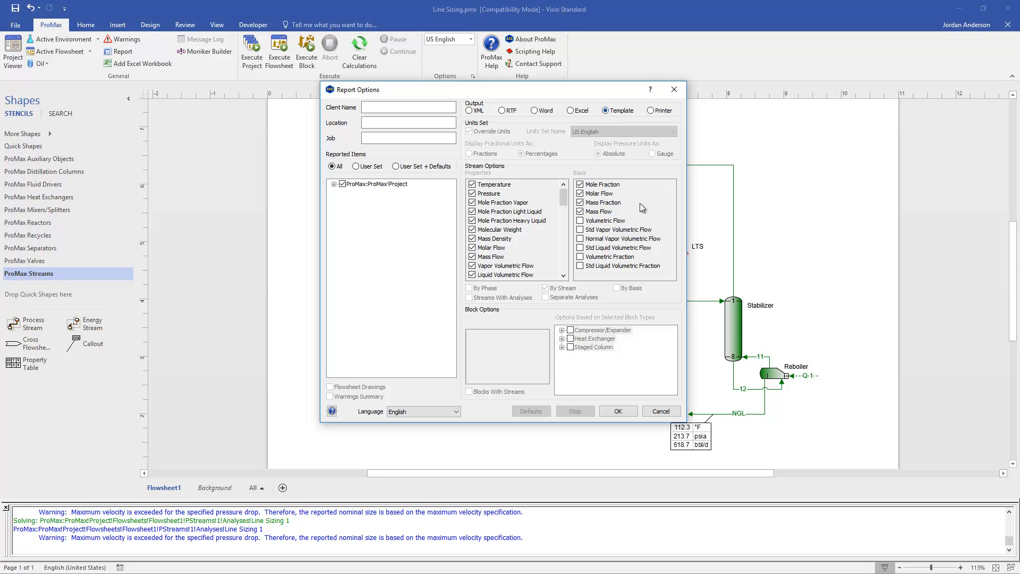
click(662, 411)
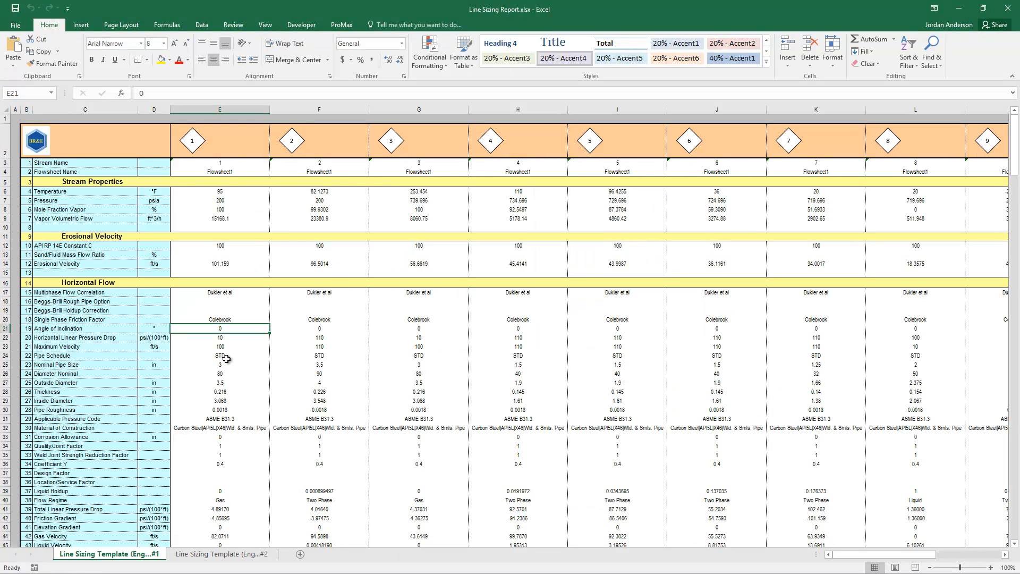
Examine the Line Sizing Report workbook in Excel, covering the horizontal, vertical upward, vertical downward and inclined flow sections with their stream warnings.
click(251, 311)
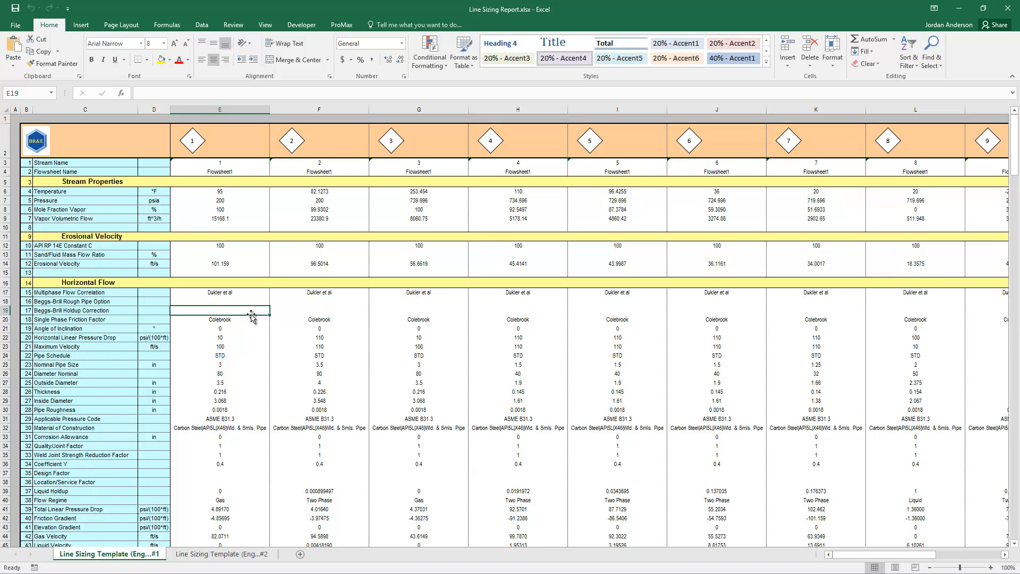
click(238, 326)
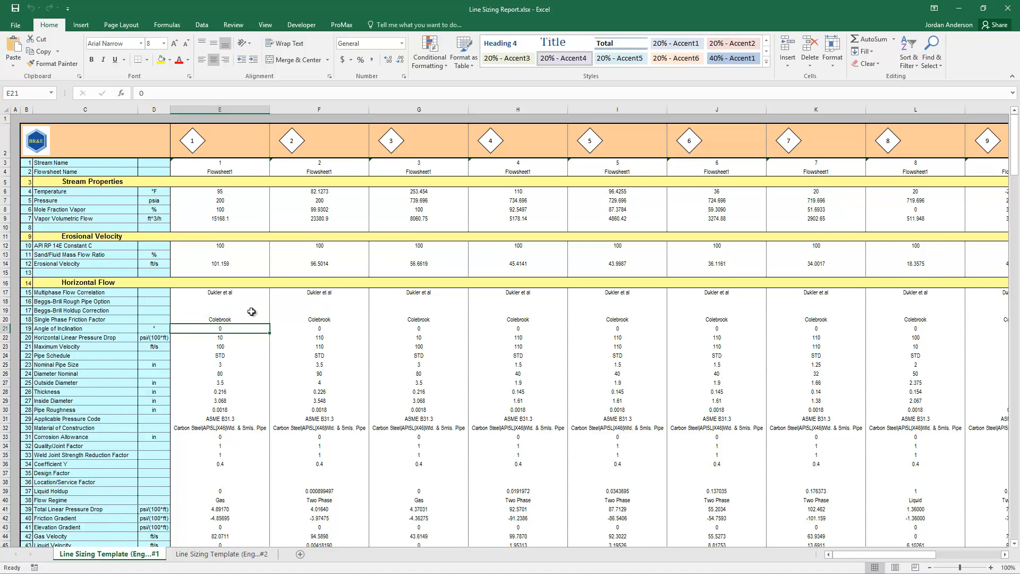
scroll(251, 311, down, 10)
scroll(251, 312, down, 9)
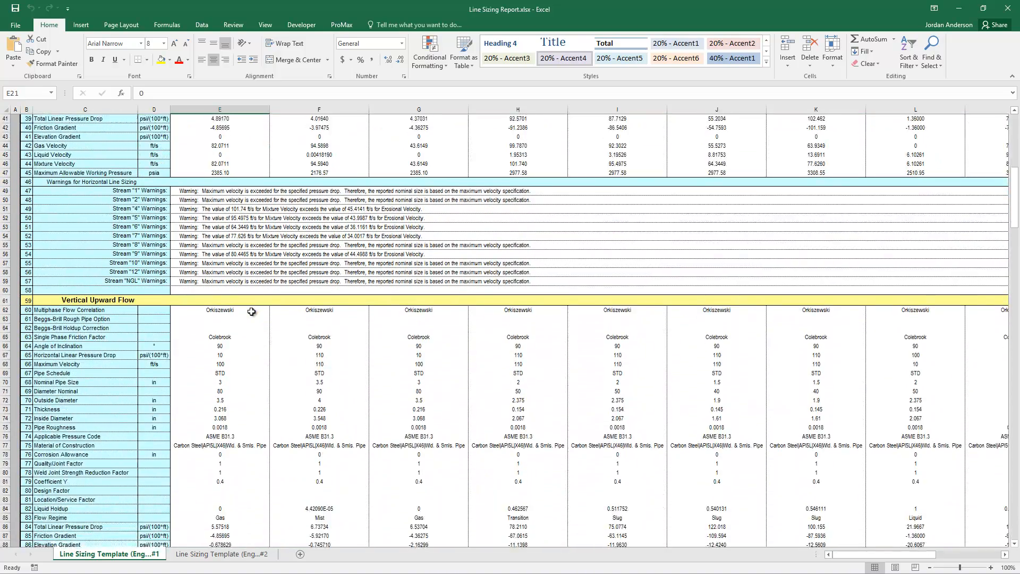
scroll(251, 311, down, 11)
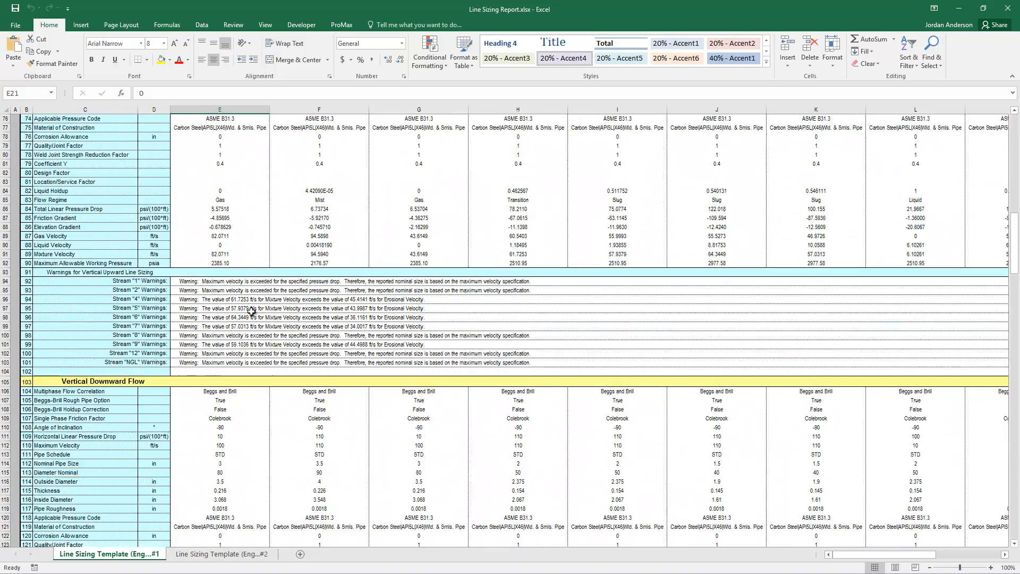
scroll(251, 312, down, 12)
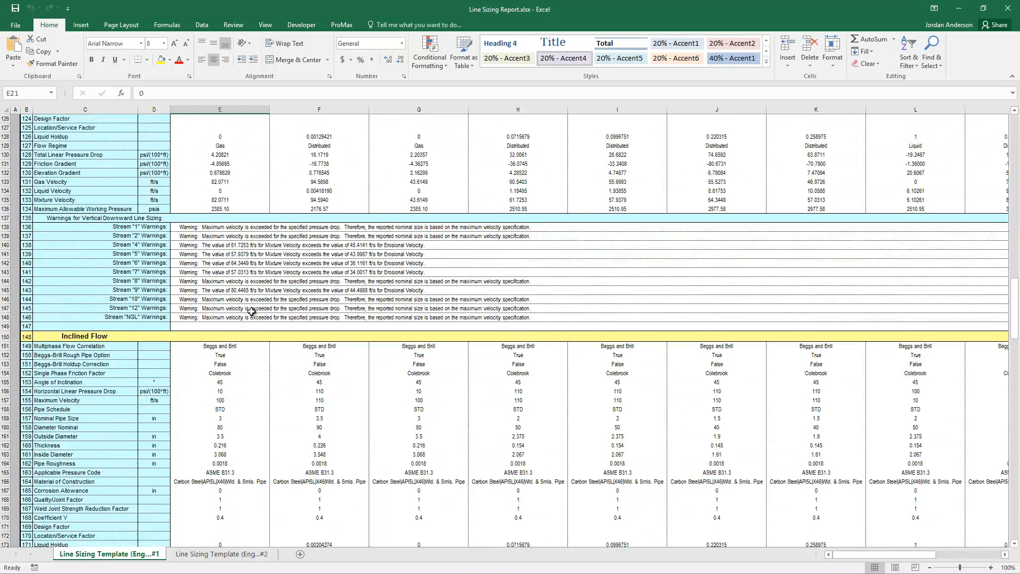
scroll(251, 311, up, 20)
scroll(251, 311, up, 20)
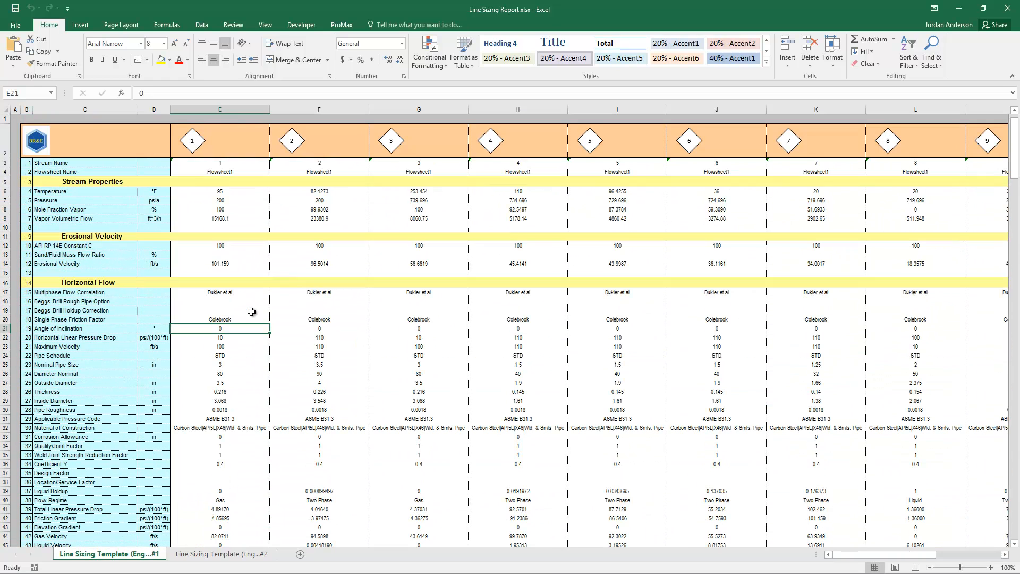